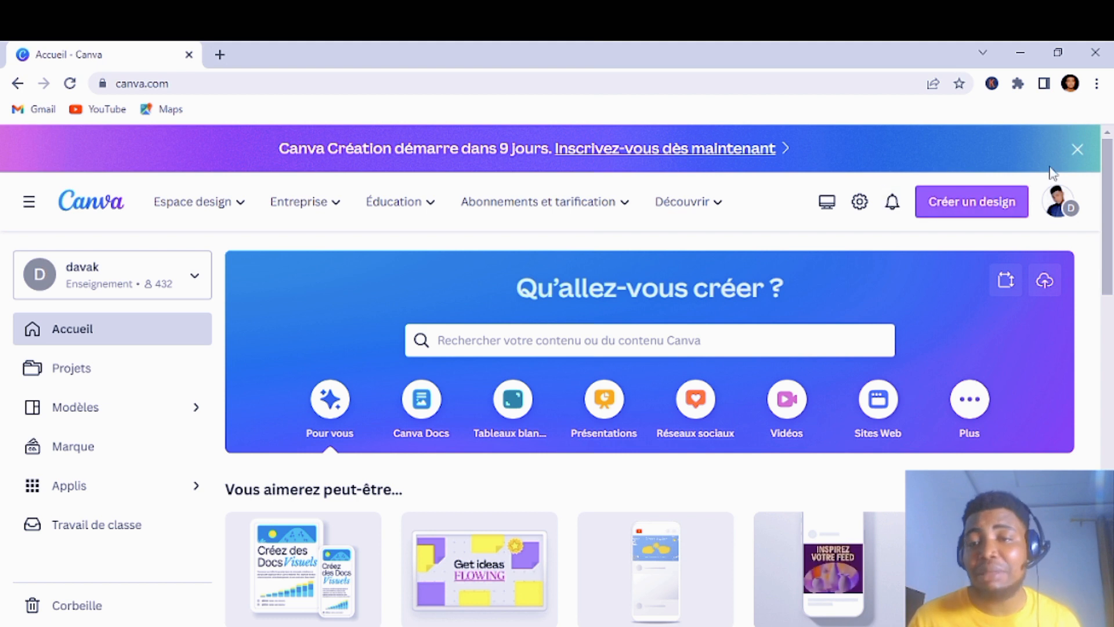
Step: Start a new blank A4 CV design (21 x 29.7 cm) from a 'cv' search
{"action": "left_click", "coordinate": [960, 208]}
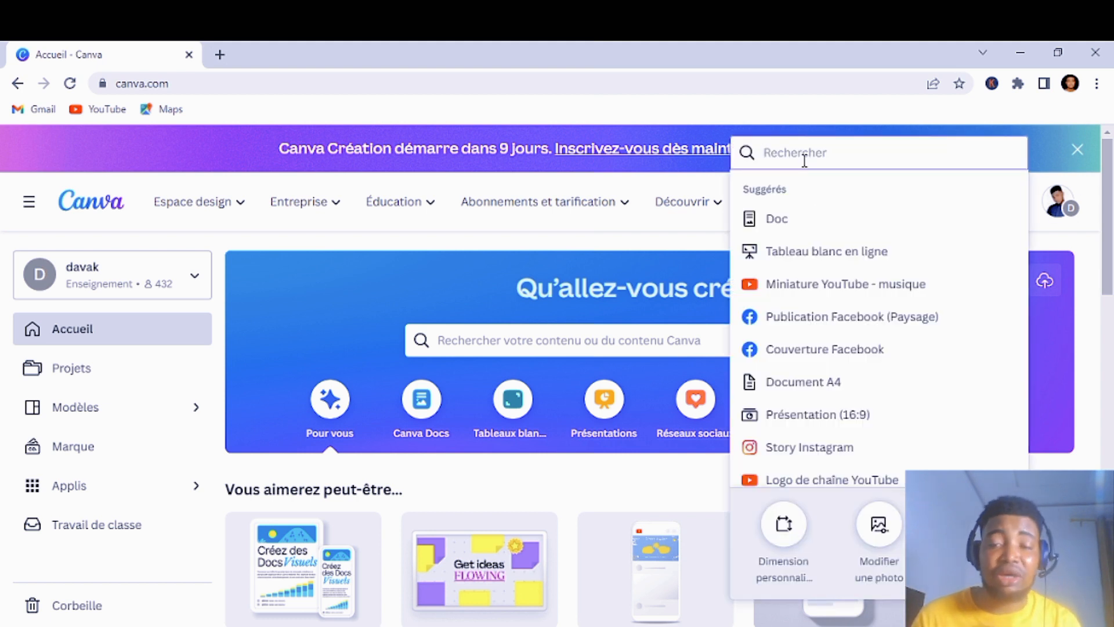
{"action": "type", "text": "cv"}
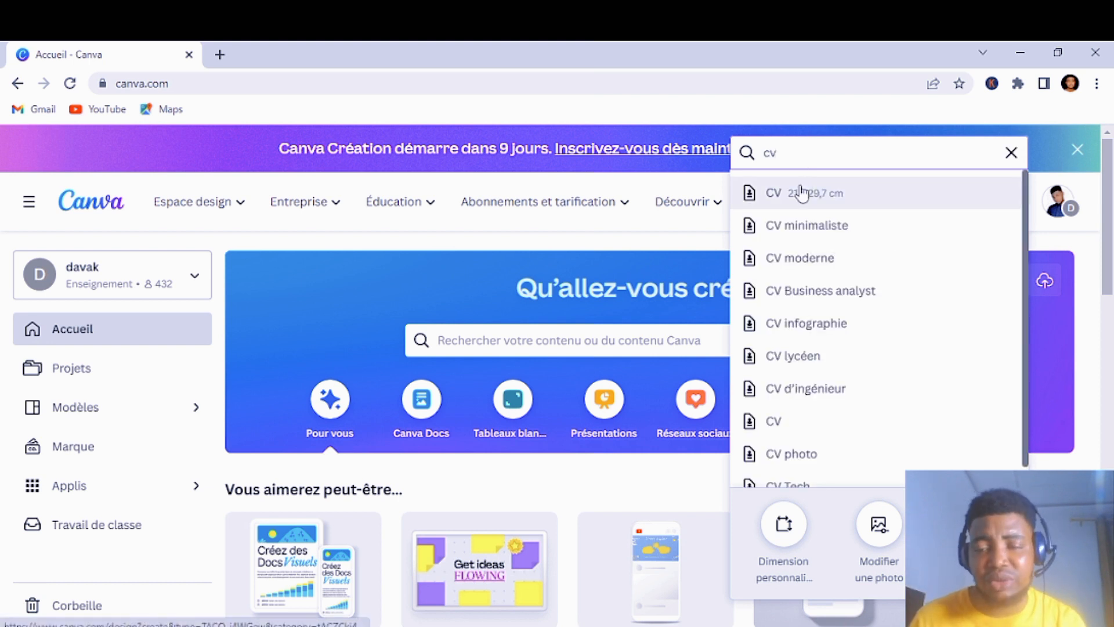
{"action": "left_click", "coordinate": [802, 193]}
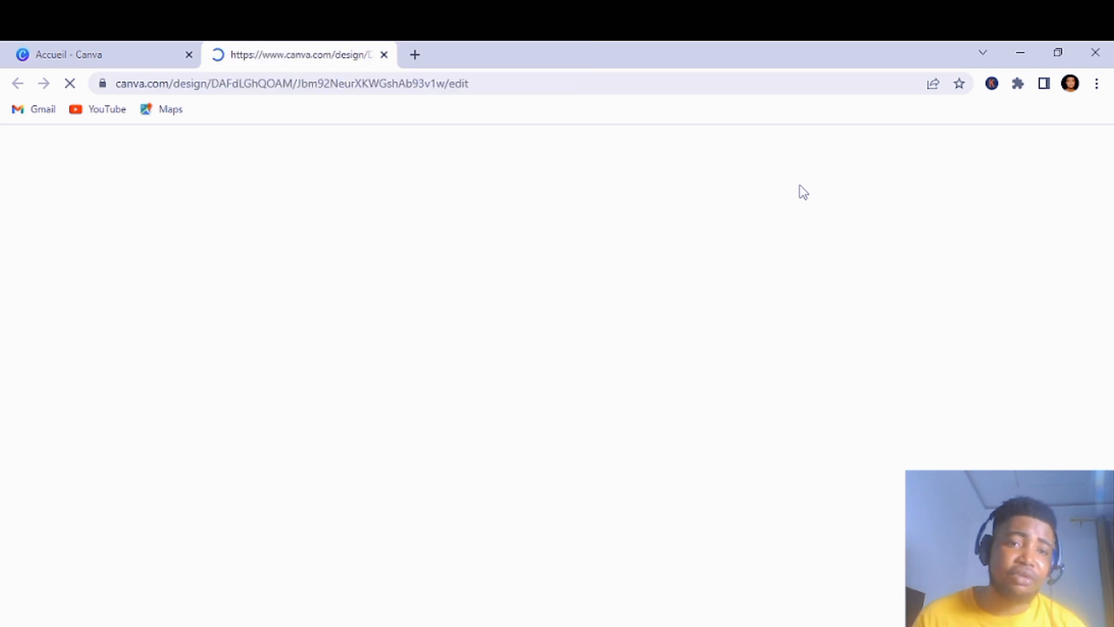
{"action": "scroll", "coordinate": [199, 404], "scroll_direction": "down", "scroll_amount": 10}
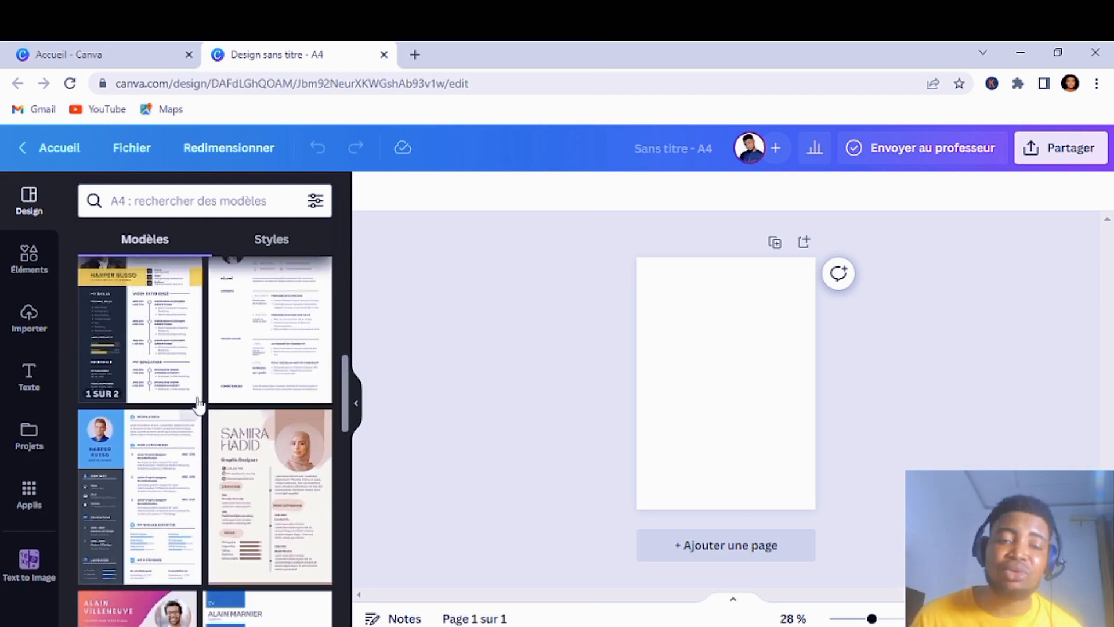
Step: Search the Canva templates for 'canada'
{"action": "left_click", "coordinate": [173, 191]}
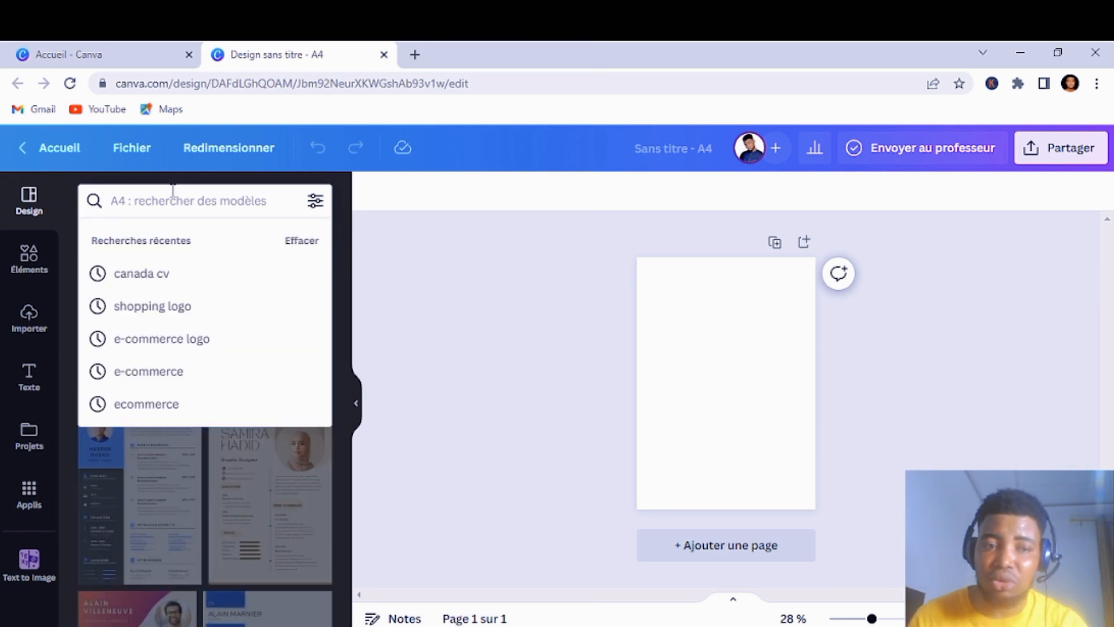
{"action": "type", "text": "canda"}
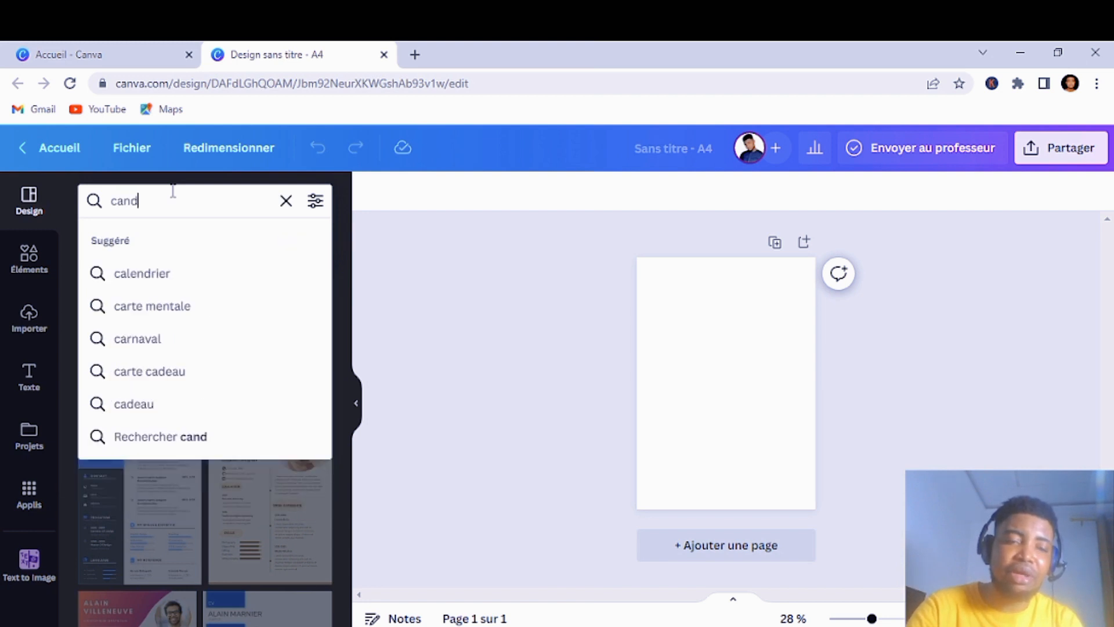
{"action": "key", "text": "BackSpace"}
{"action": "key", "text": "BackSpace"}
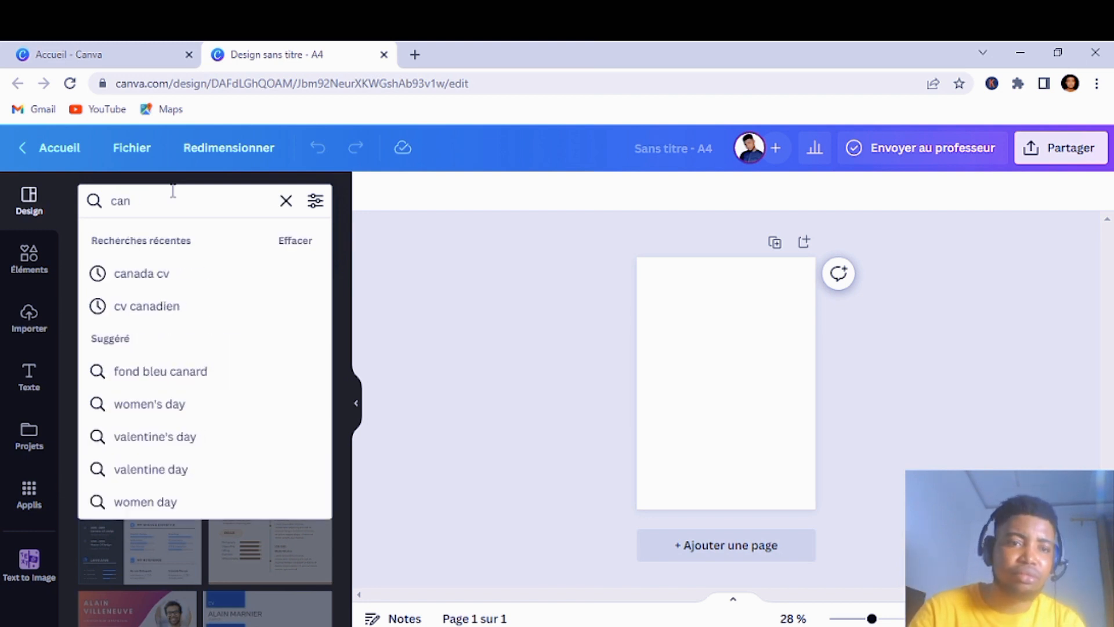
{"action": "type", "text": "ada"}
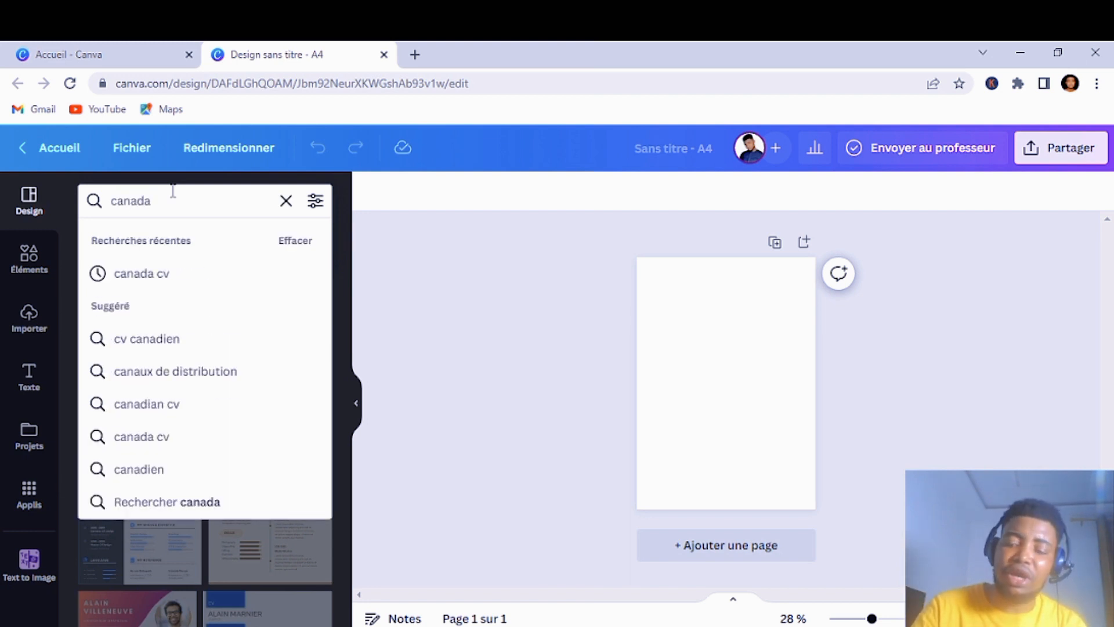
{"action": "key", "text": "Return"}
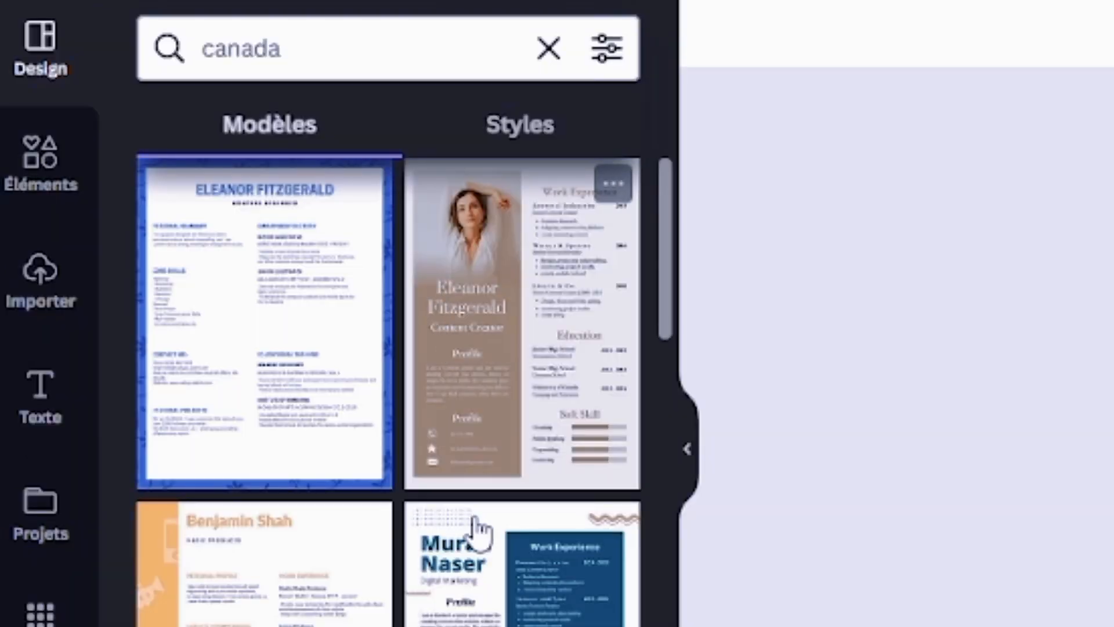
Step: Apply the orange-chevron programmer résumé template from the results to the page
{"action": "scroll", "coordinate": [477, 528], "scroll_direction": "down", "scroll_amount": 3}
{"action": "scroll", "coordinate": [477, 527], "scroll_direction": "up", "scroll_amount": 3}
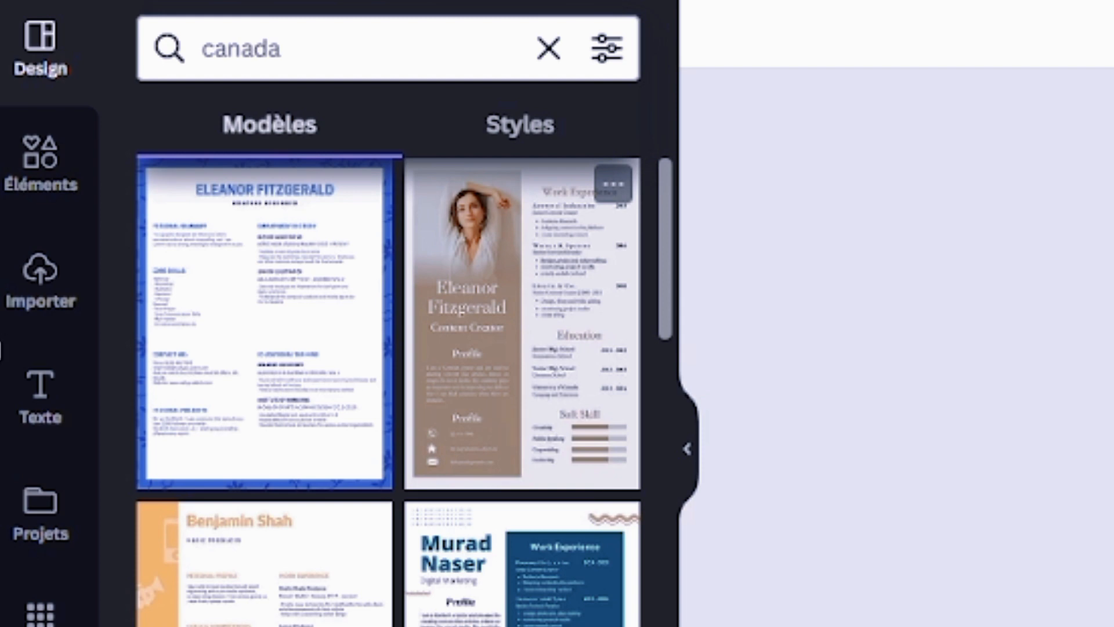
{"action": "scroll", "coordinate": [232, 354], "scroll_direction": "down", "scroll_amount": 5}
{"action": "scroll", "coordinate": [237, 353], "scroll_direction": "down", "scroll_amount": 2}
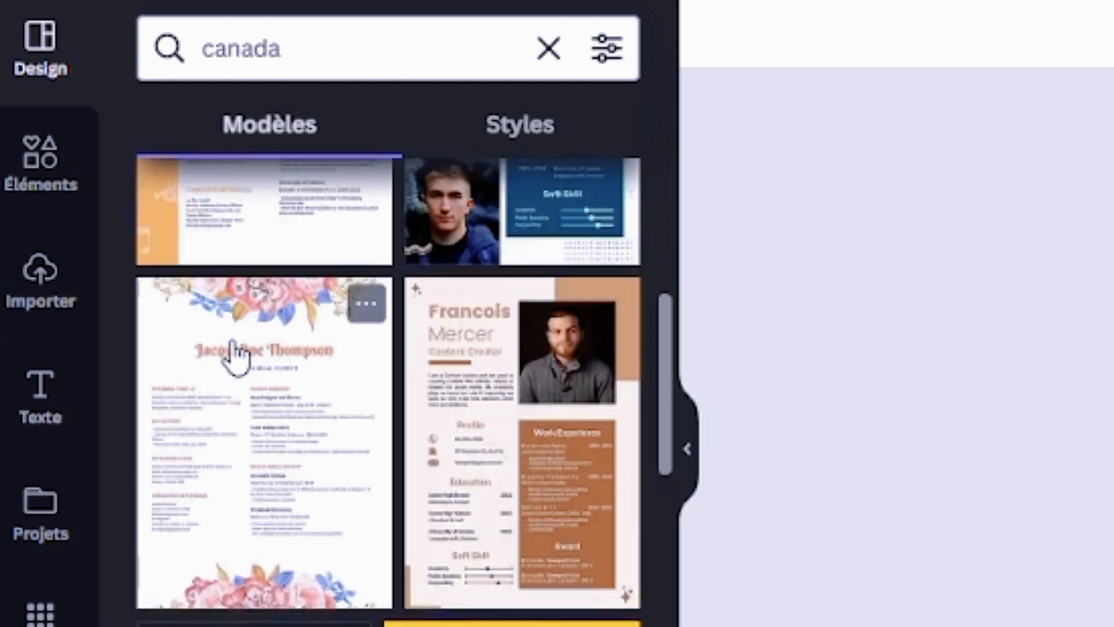
{"action": "scroll", "coordinate": [261, 331], "scroll_direction": "up", "scroll_amount": 6}
{"action": "scroll", "coordinate": [244, 519], "scroll_direction": "down", "scroll_amount": 2}
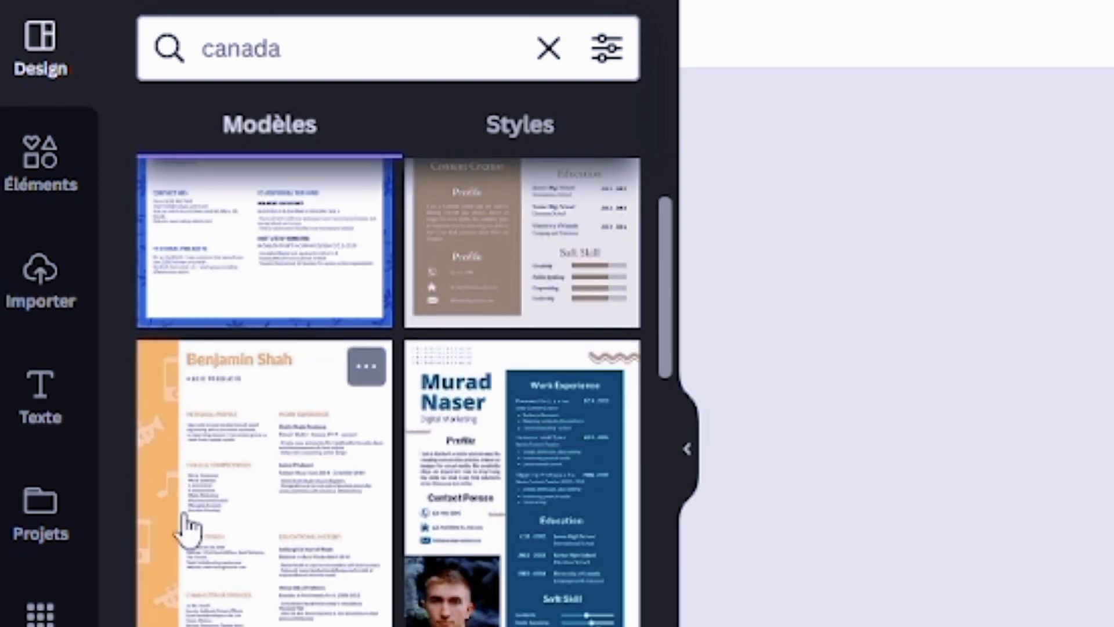
{"action": "scroll", "coordinate": [383, 536], "scroll_direction": "down", "scroll_amount": 5}
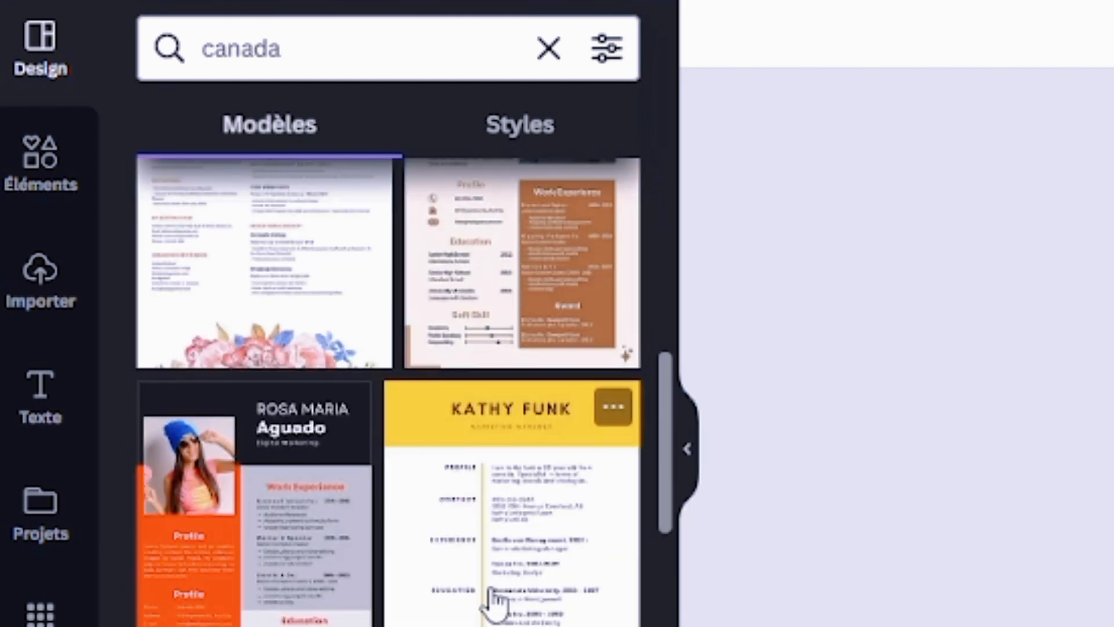
{"action": "scroll", "coordinate": [476, 539], "scroll_direction": "down", "scroll_amount": 4}
{"action": "scroll", "coordinate": [499, 423], "scroll_direction": "up", "scroll_amount": 4}
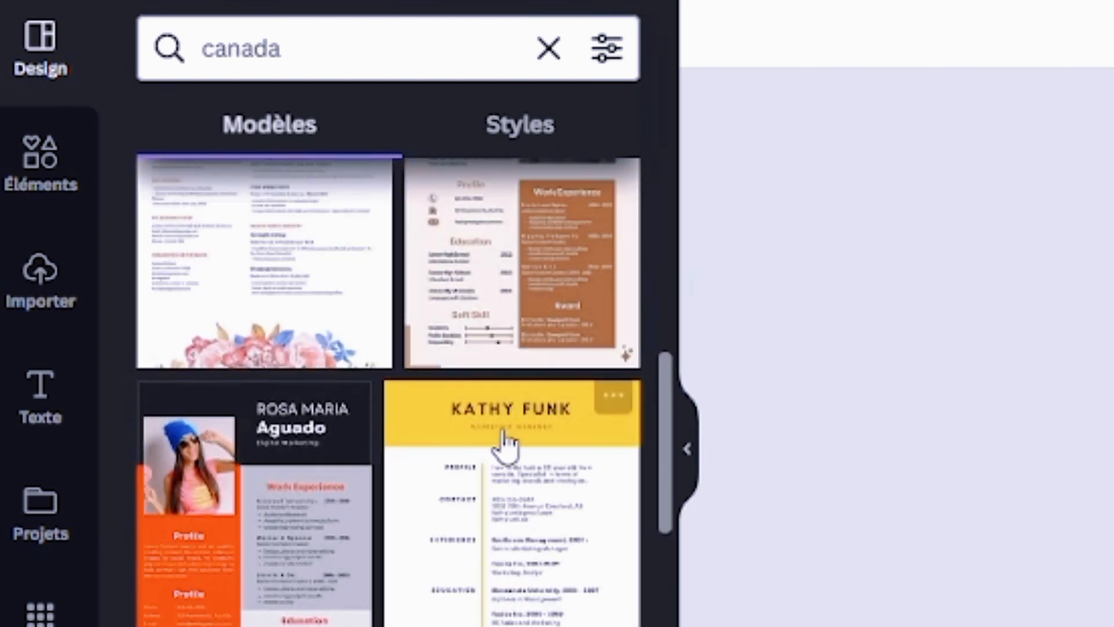
{"action": "scroll", "coordinate": [487, 511], "scroll_direction": "down", "scroll_amount": 15}
{"action": "scroll", "coordinate": [488, 513], "scroll_direction": "up", "scroll_amount": 2}
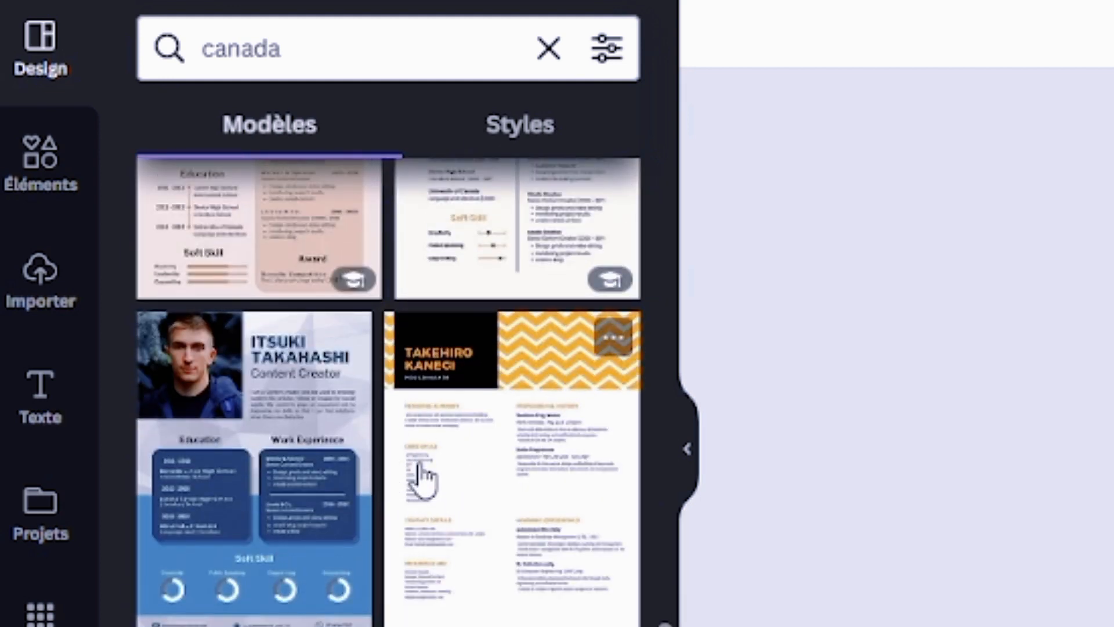
{"action": "scroll", "coordinate": [508, 493], "scroll_direction": "down", "scroll_amount": 12}
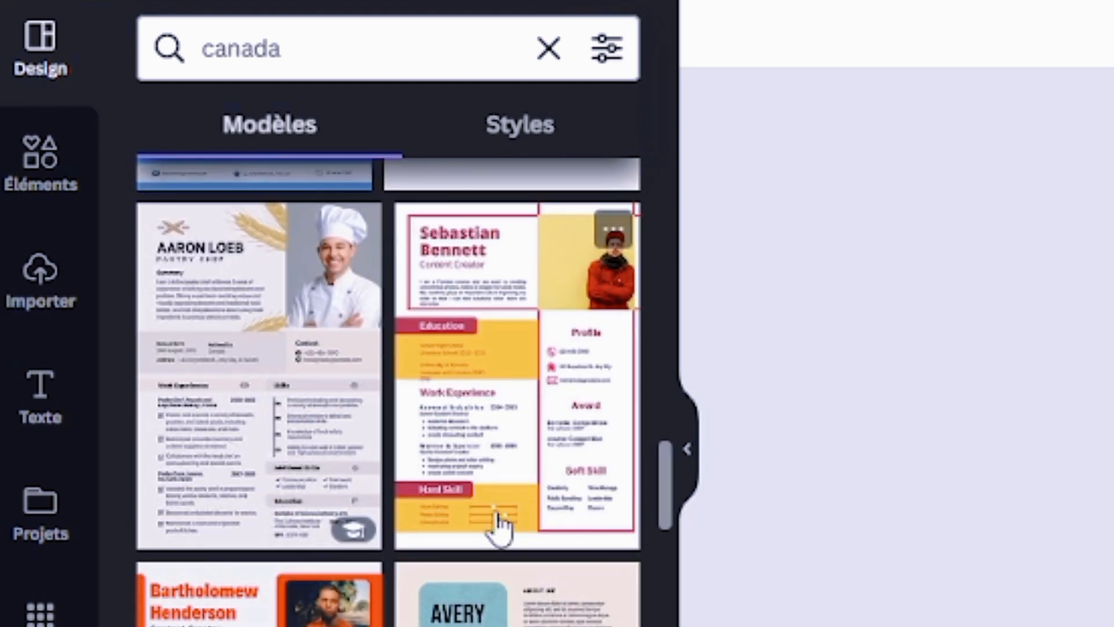
{"action": "scroll", "coordinate": [496, 528], "scroll_direction": "down", "scroll_amount": 4}
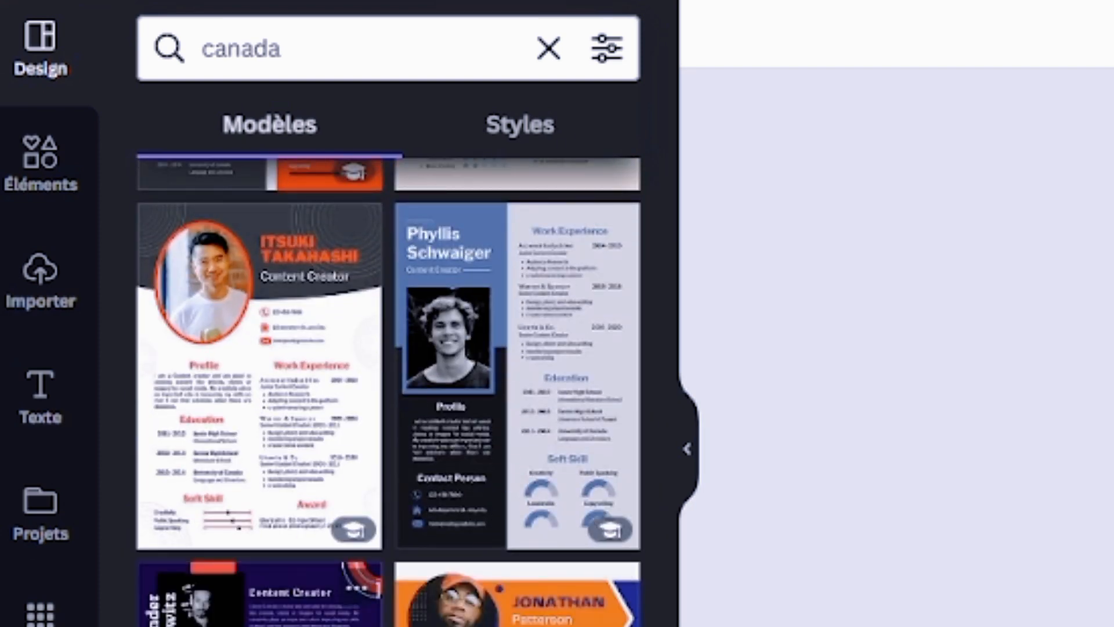
{"action": "scroll", "coordinate": [496, 528], "scroll_direction": "down", "scroll_amount": 5}
{"action": "scroll", "coordinate": [380, 261], "scroll_direction": "up", "scroll_amount": 3}
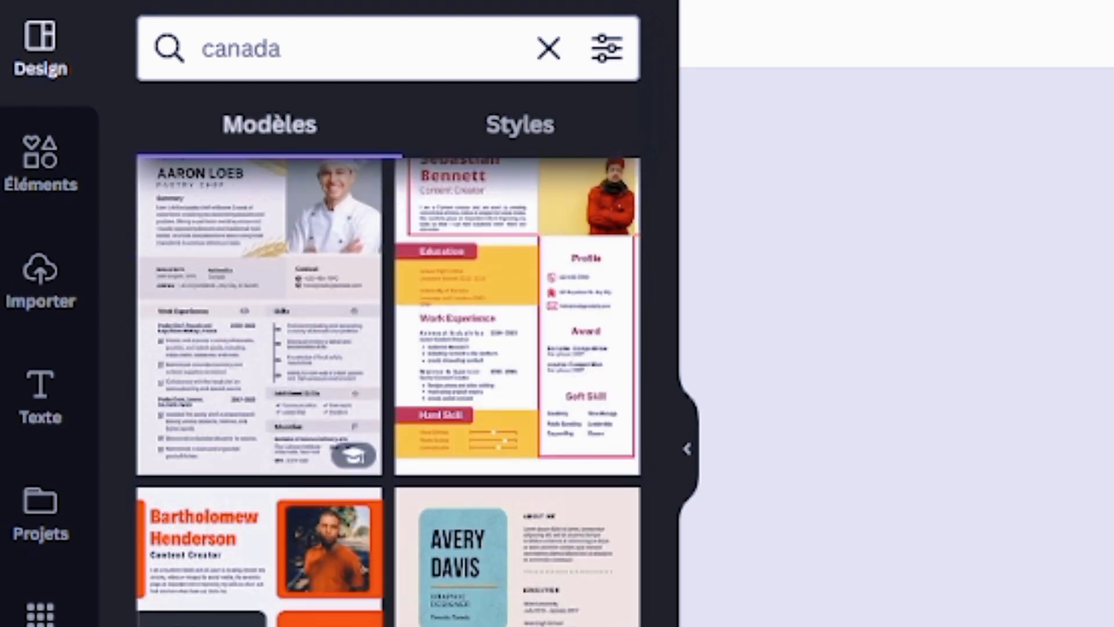
{"action": "scroll", "coordinate": [380, 261], "scroll_direction": "down", "scroll_amount": 11}
{"action": "scroll", "coordinate": [376, 251], "scroll_direction": "up", "scroll_amount": 3}
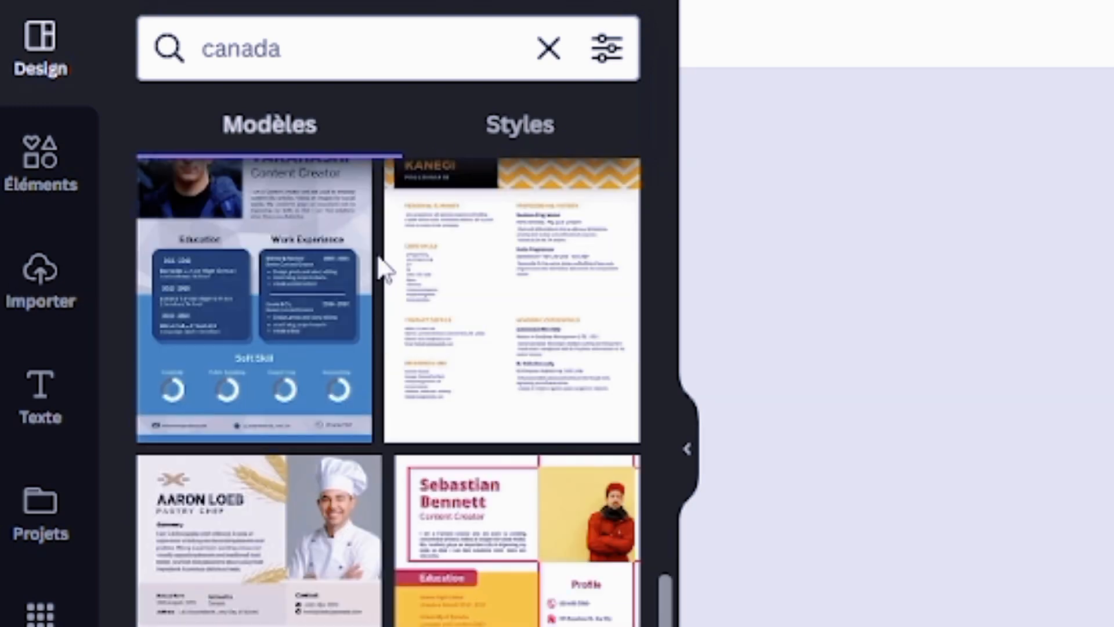
{"action": "scroll", "coordinate": [464, 377], "scroll_direction": "up", "scroll_amount": 2}
{"action": "left_click", "coordinate": [514, 383]}
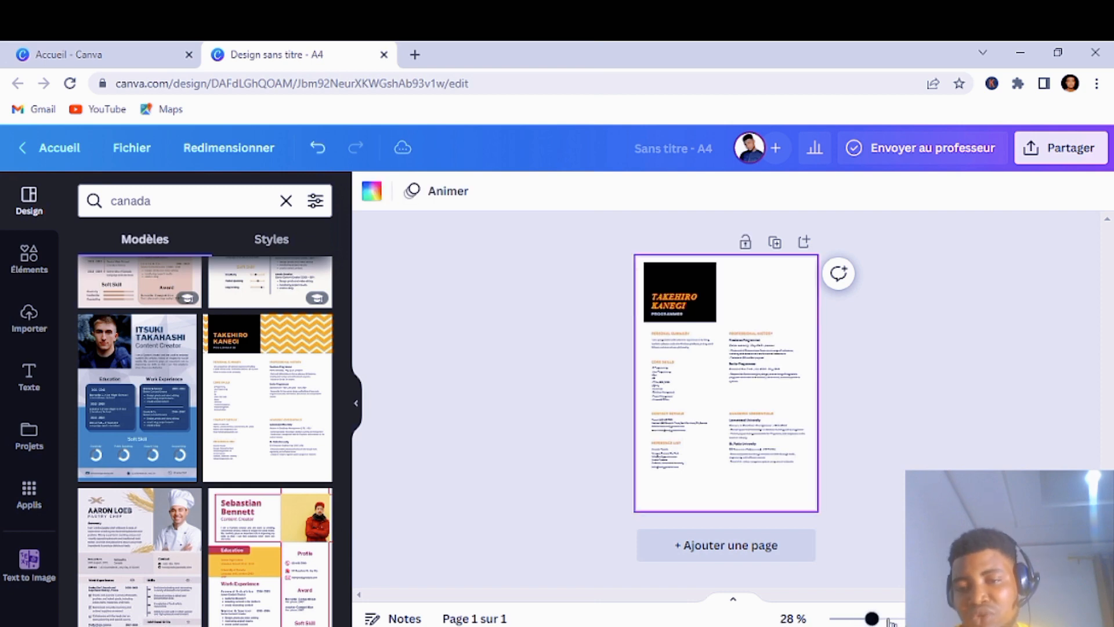
Step: Zoom the résumé to about 84% and bring the black name header into view
{"action": "mouse_move", "coordinate": [890, 620]}
{"action": "left_mouse_down"}
{"action": "mouse_move", "coordinate": [920, 619]}
{"action": "mouse_move", "coordinate": [905, 620]}
{"action": "left_mouse_up"}
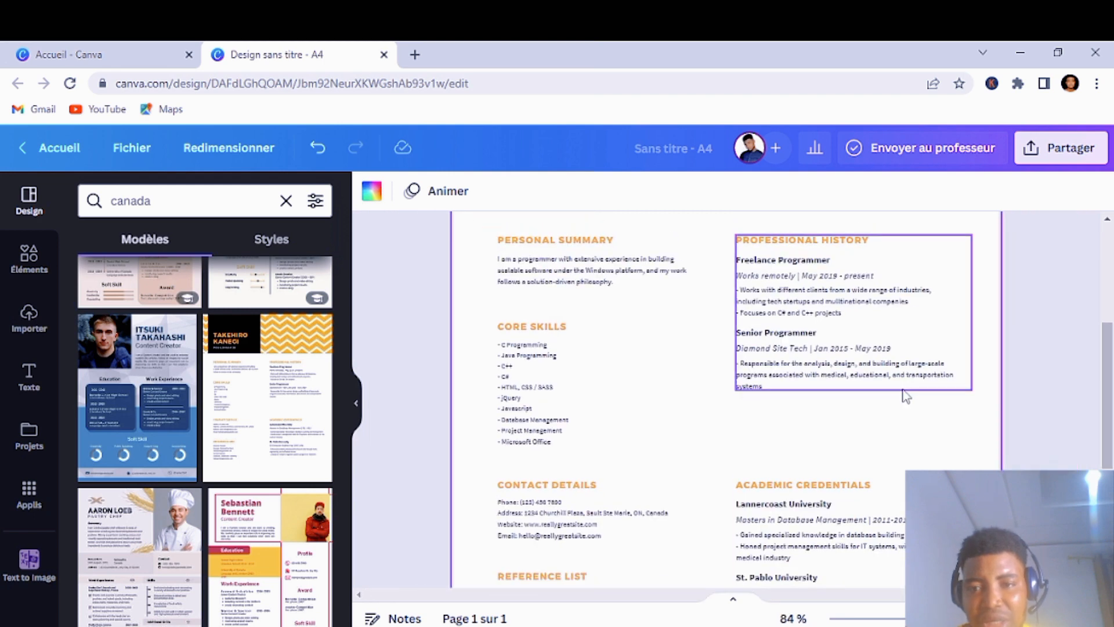
{"action": "scroll", "coordinate": [906, 397], "scroll_direction": "up", "scroll_amount": 1}
{"action": "scroll", "coordinate": [861, 380], "scroll_direction": "up", "scroll_amount": 2}
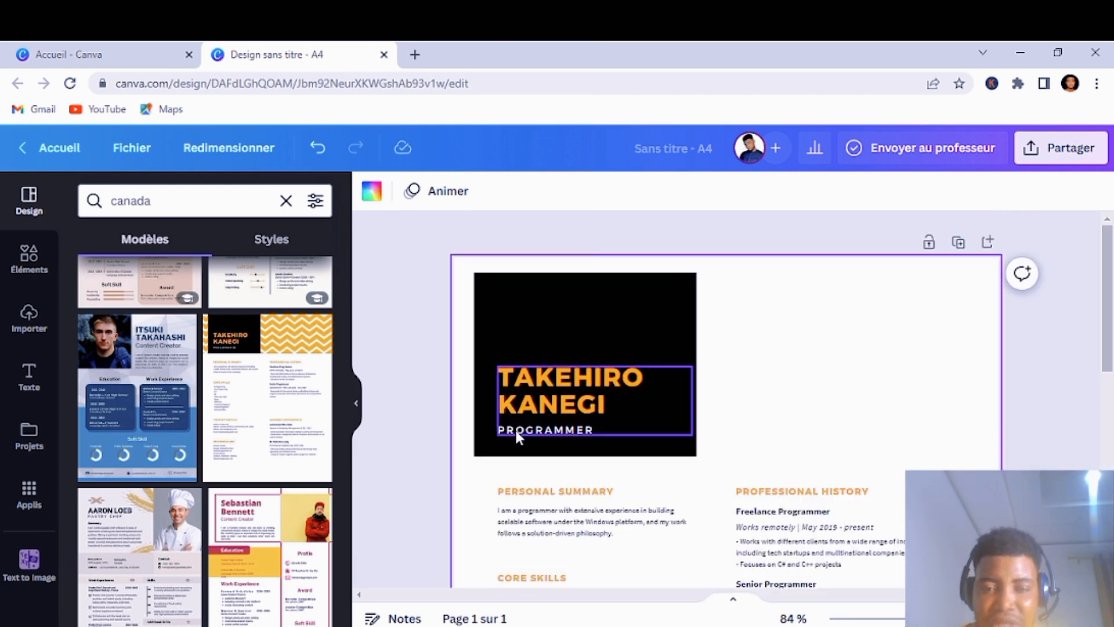
Step: Replace the header name with the owner's full name
{"action": "double_click", "coordinate": [605, 402]}
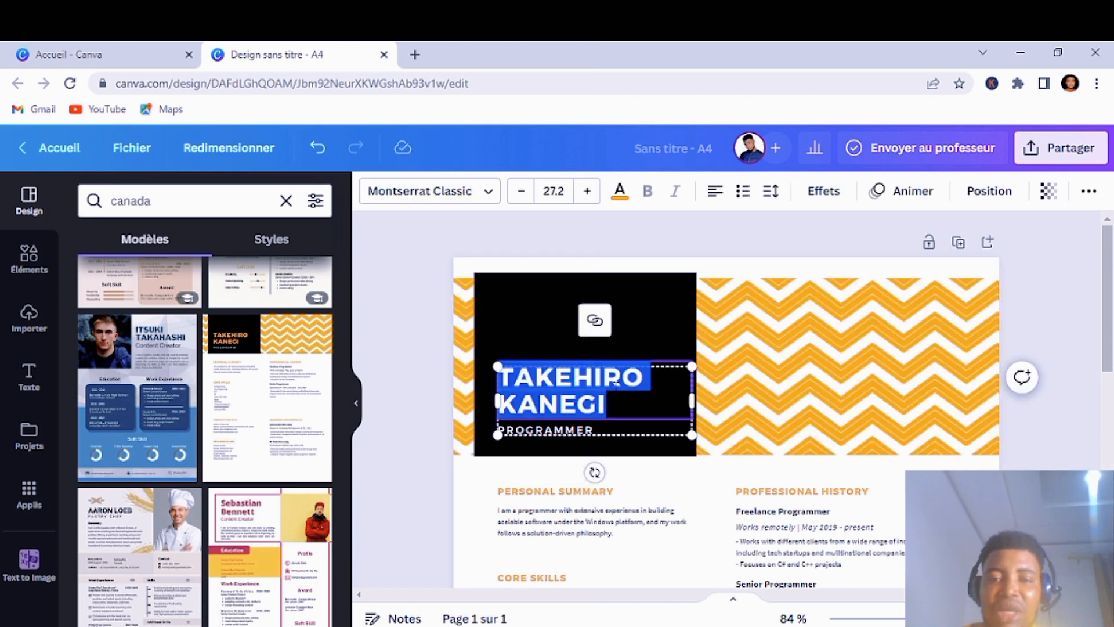
{"action": "key", "text": "BackSpace"}
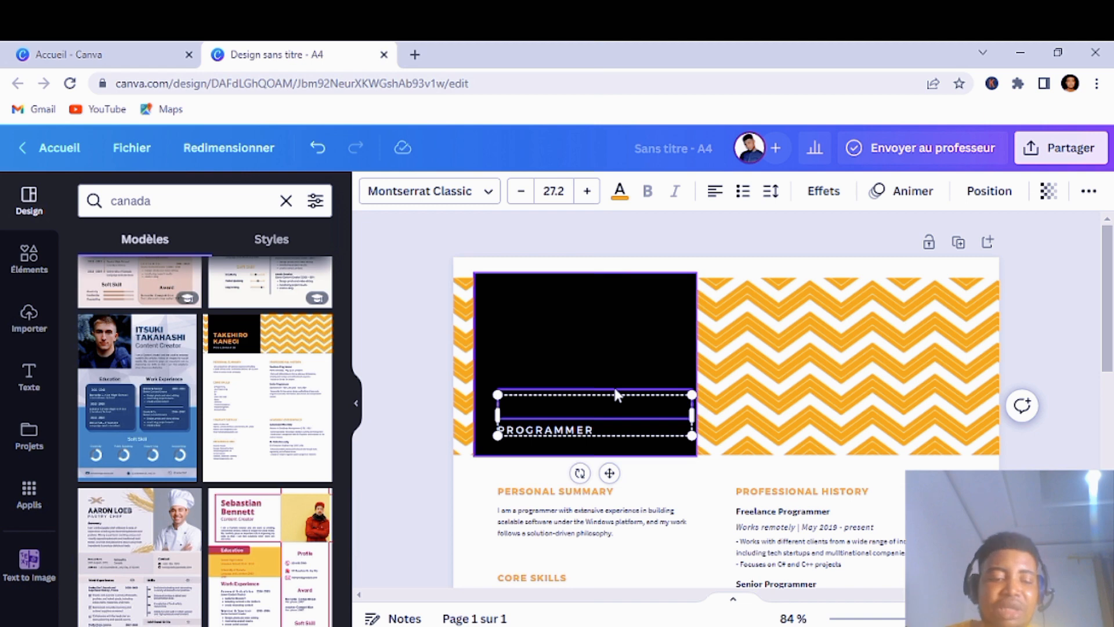
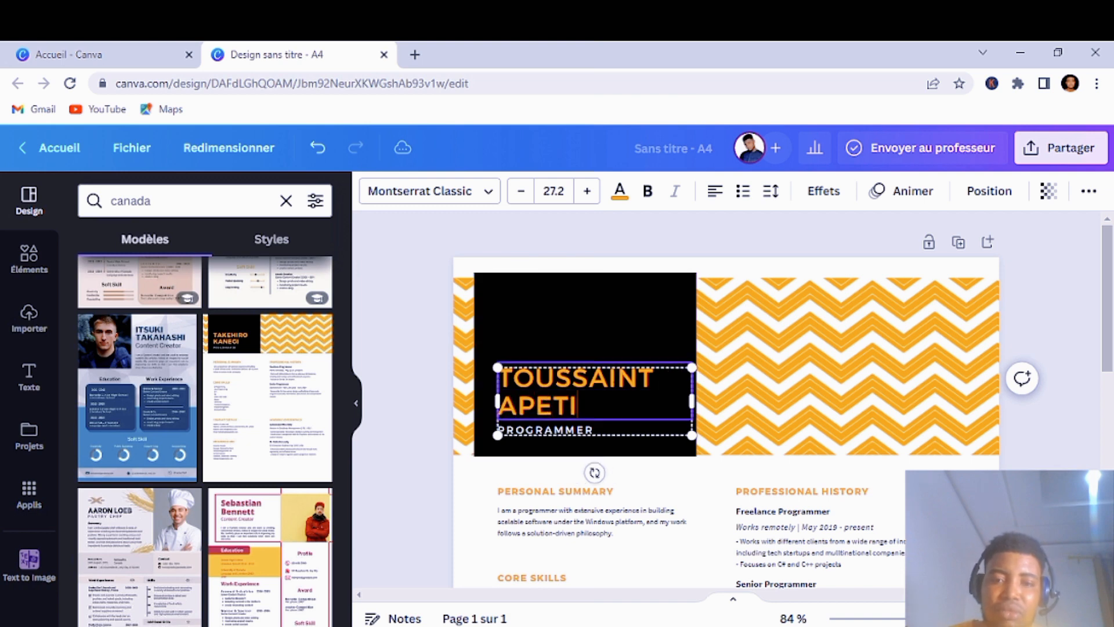
Step: Delete the PROGRAMMER subtitle text beneath the name
{"action": "left_click", "coordinate": [600, 432]}
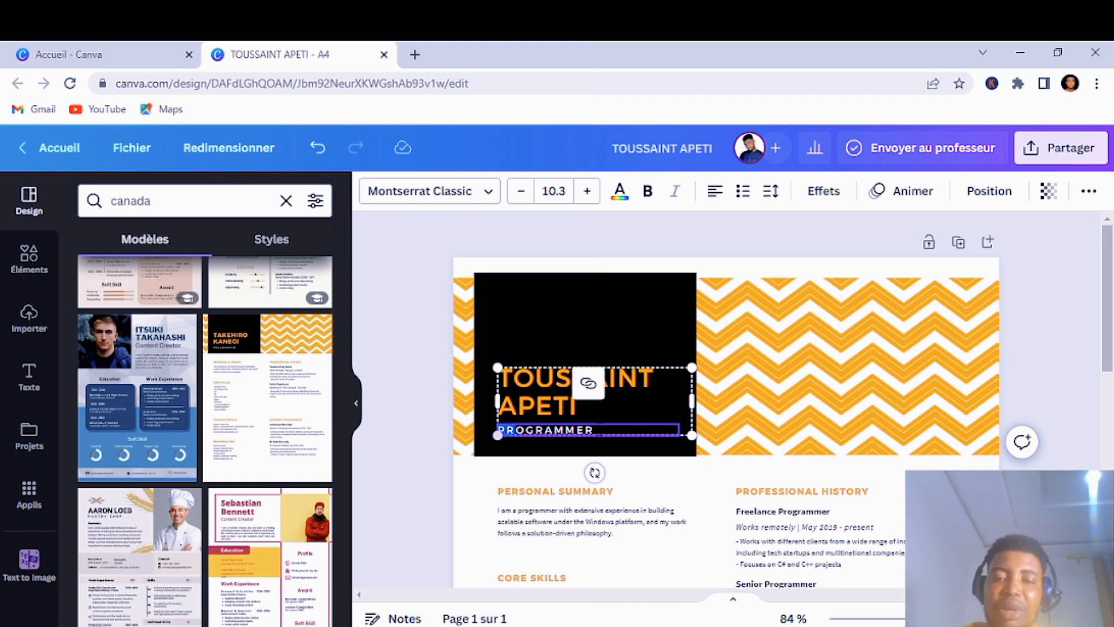
{"action": "left_click_drag", "start_coordinate": [594, 431], "coordinate": [494, 431]}
{"action": "key", "text": "BackSpace"}
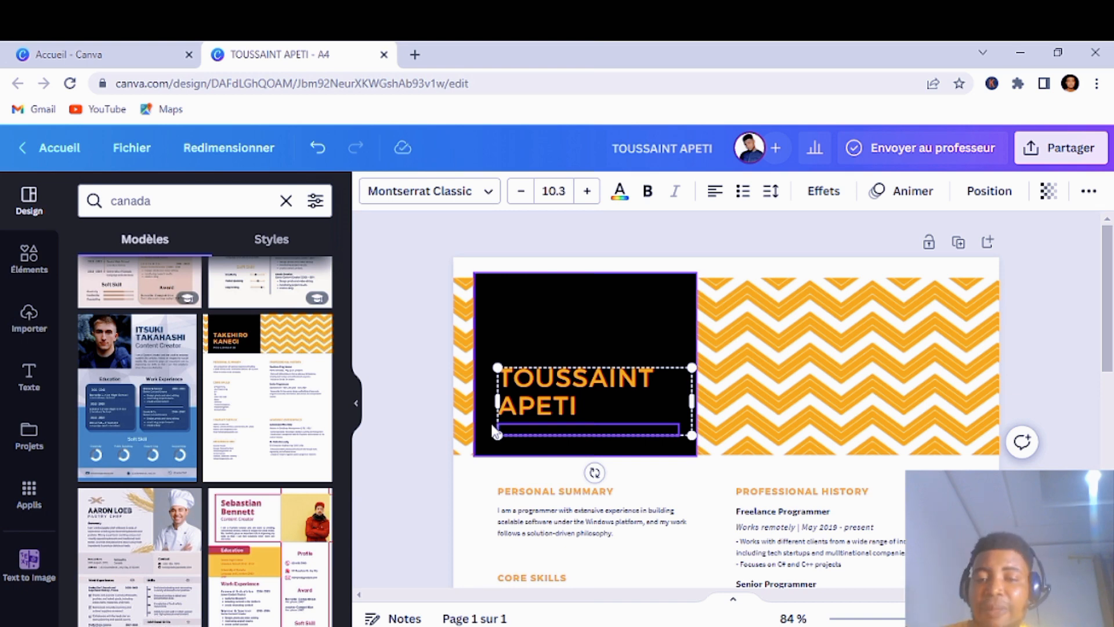
Step: Enter WEBMARKETER as the subtitle under the name and deselect the text box
{"action": "type", "text": "W"}
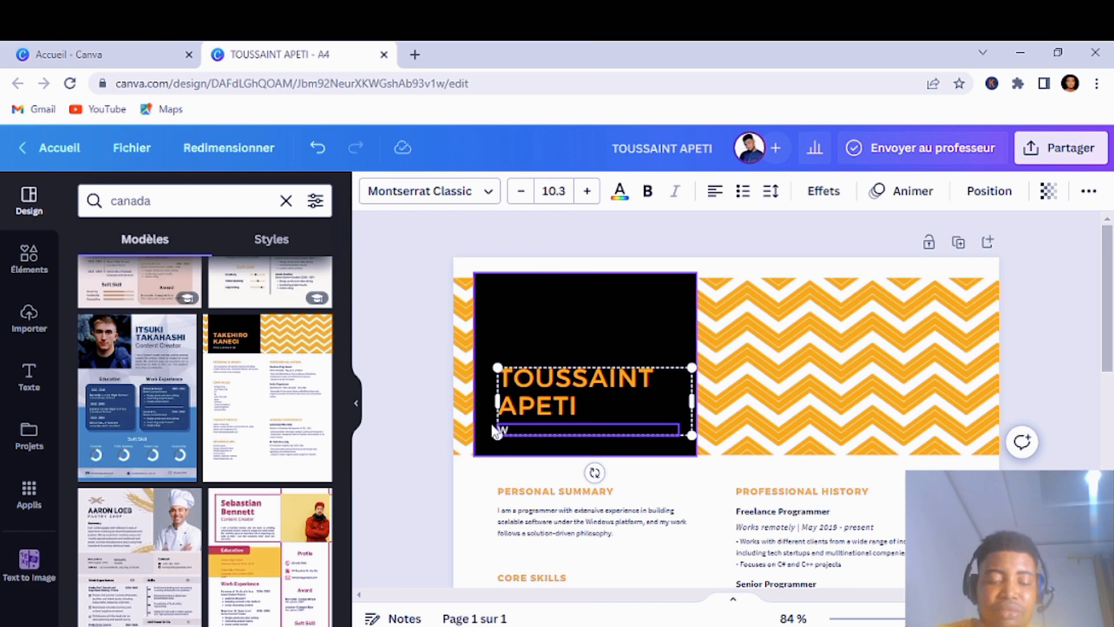
{"action": "type", "text": "EBMARK"}
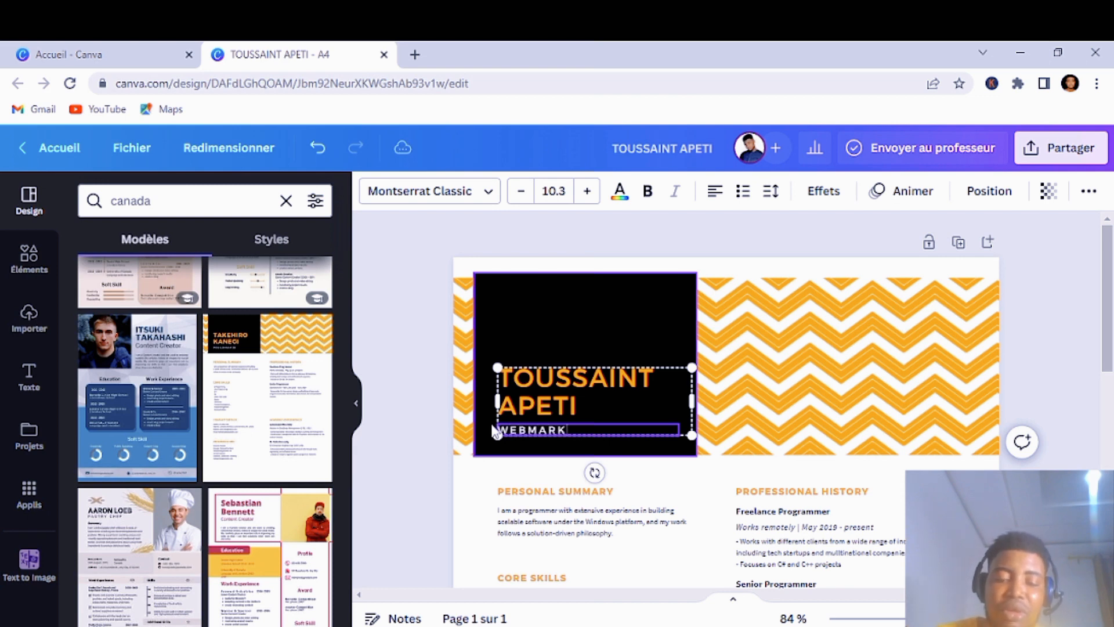
{"action": "type", "text": "ETER"}
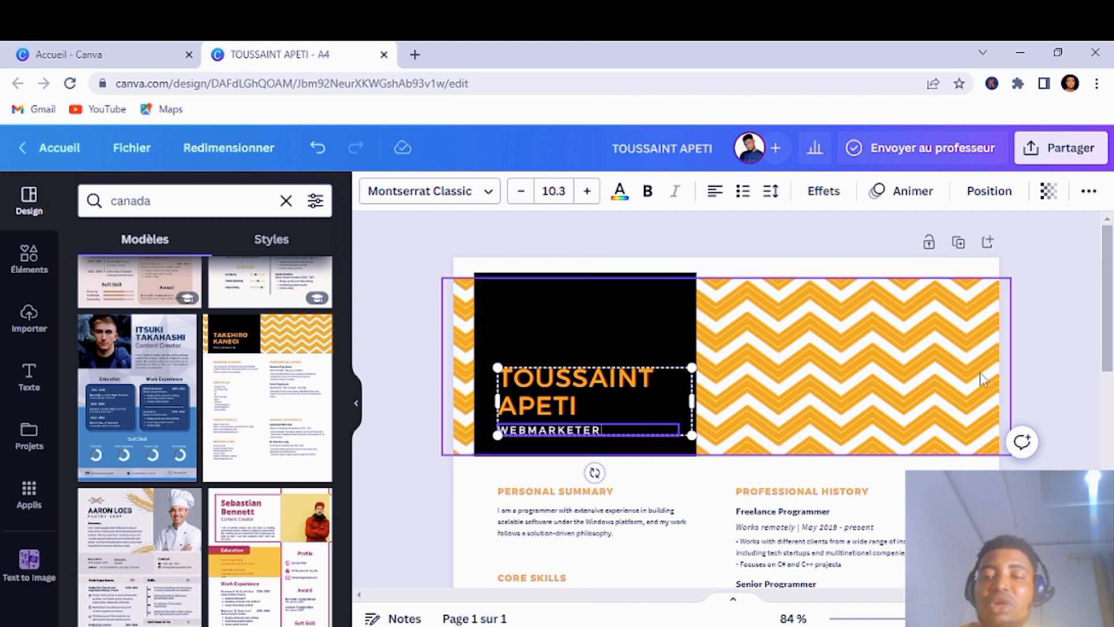
{"action": "left_click", "coordinate": [1022, 377]}
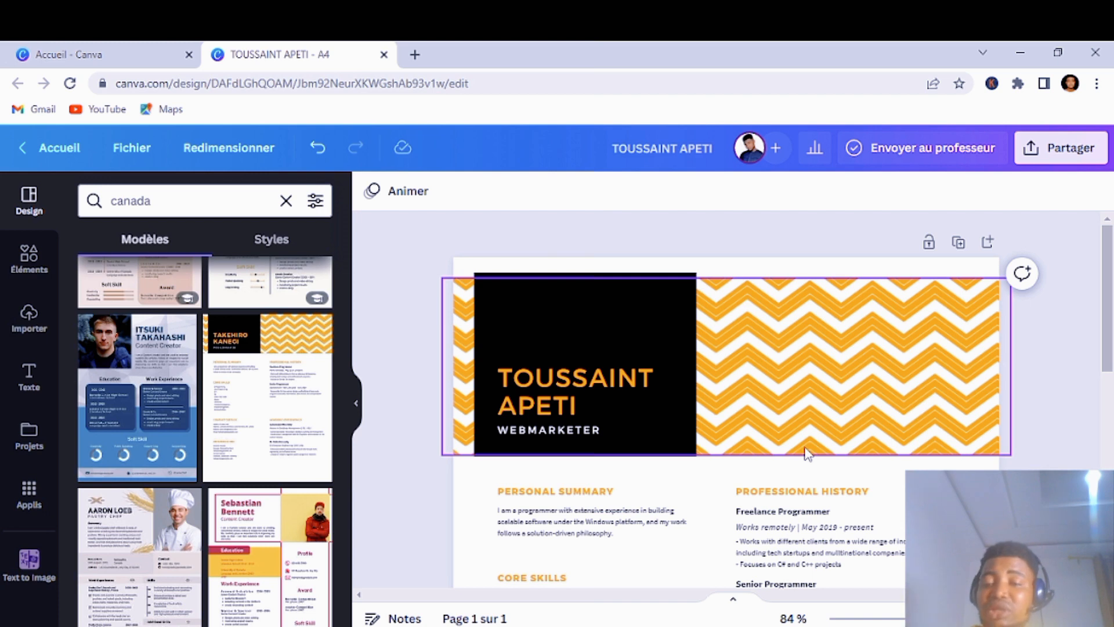
{"action": "scroll", "coordinate": [796, 452], "scroll_direction": "down", "scroll_amount": 4}
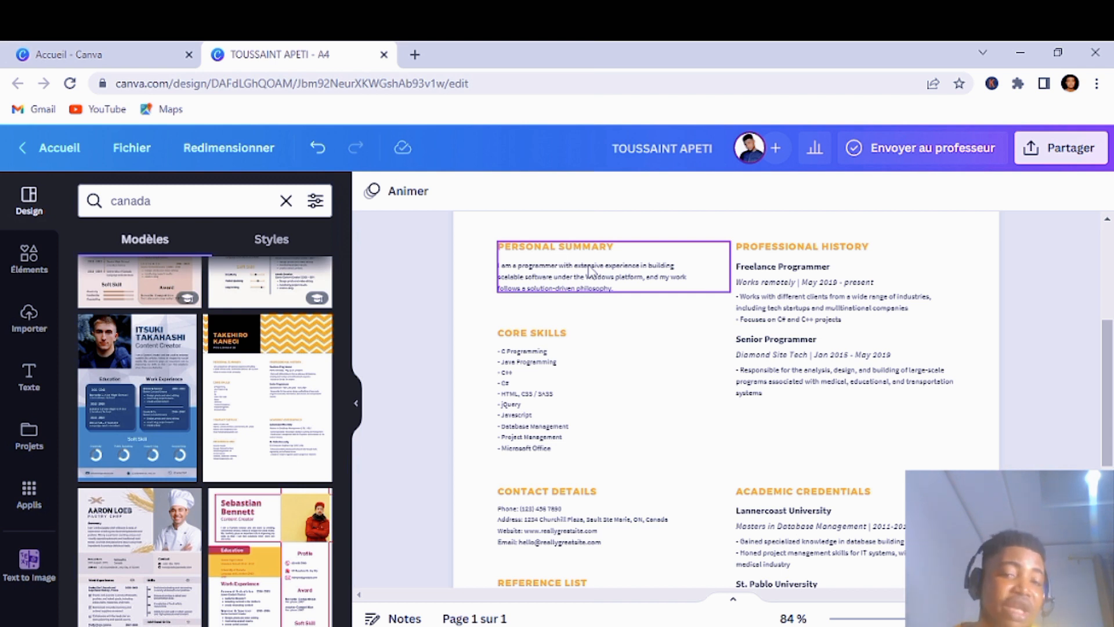
{"action": "left_click", "coordinate": [619, 246]}
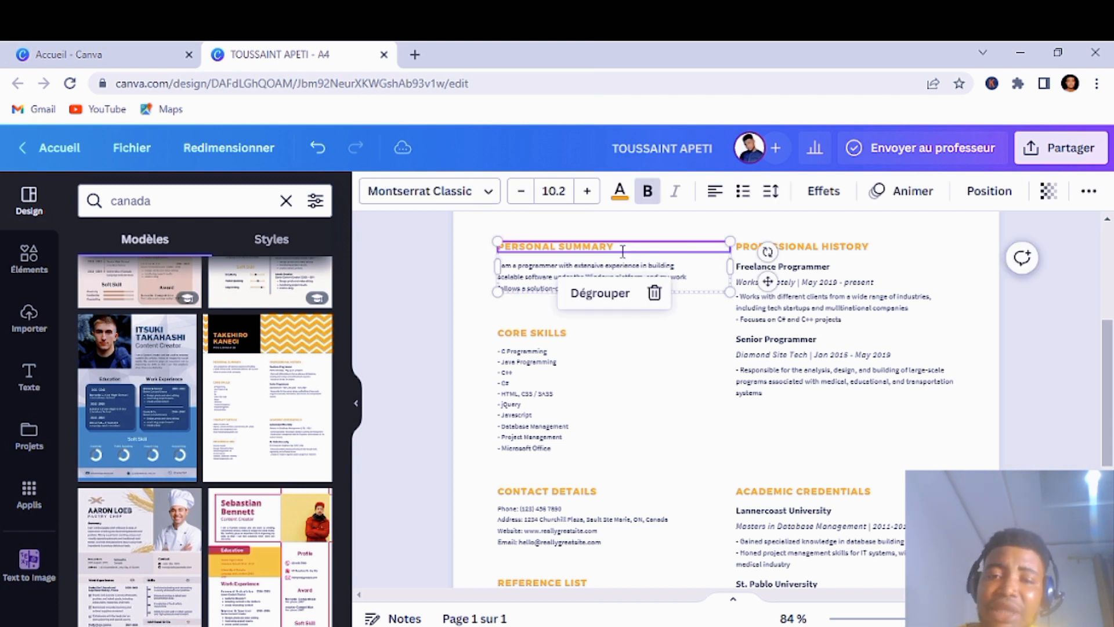
{"action": "double_click", "coordinate": [619, 246]}
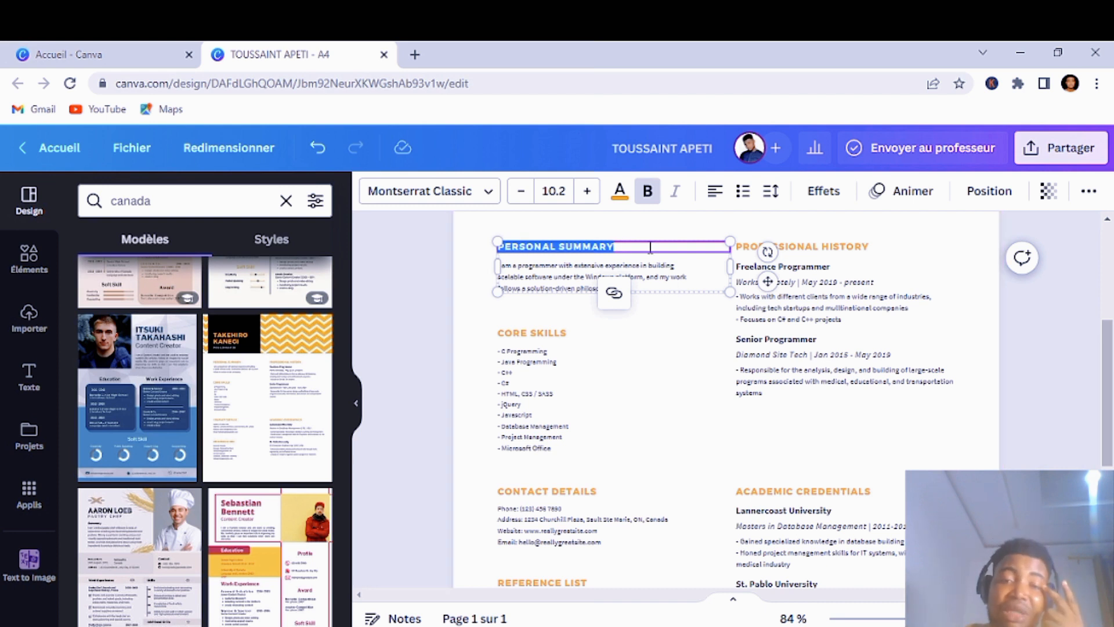
{"action": "left_click", "coordinate": [662, 290]}
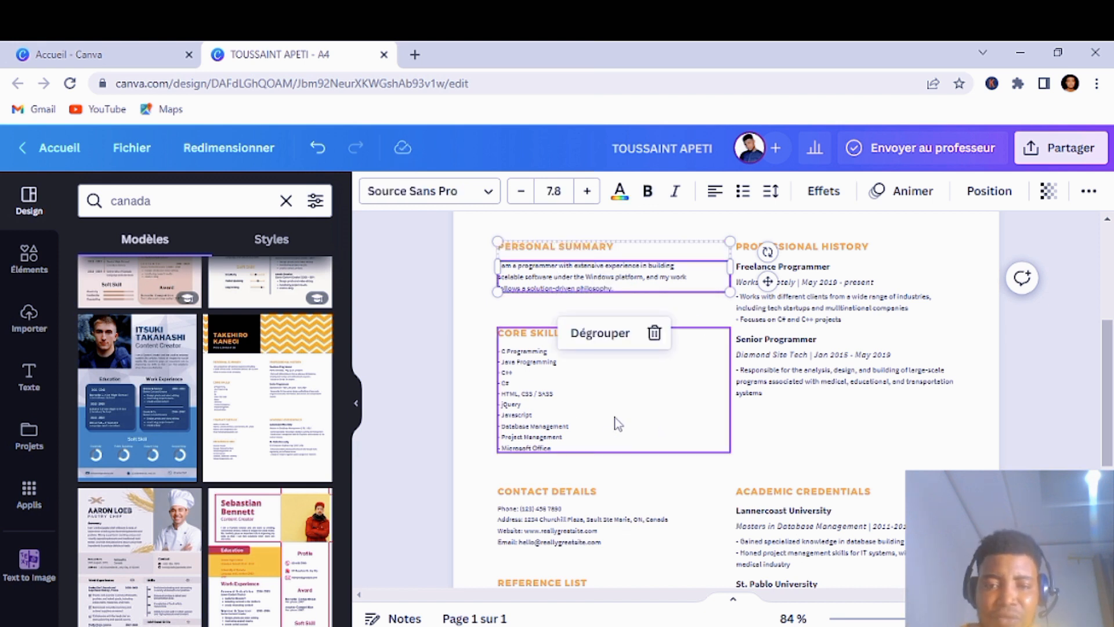
{"action": "left_click", "coordinate": [648, 419]}
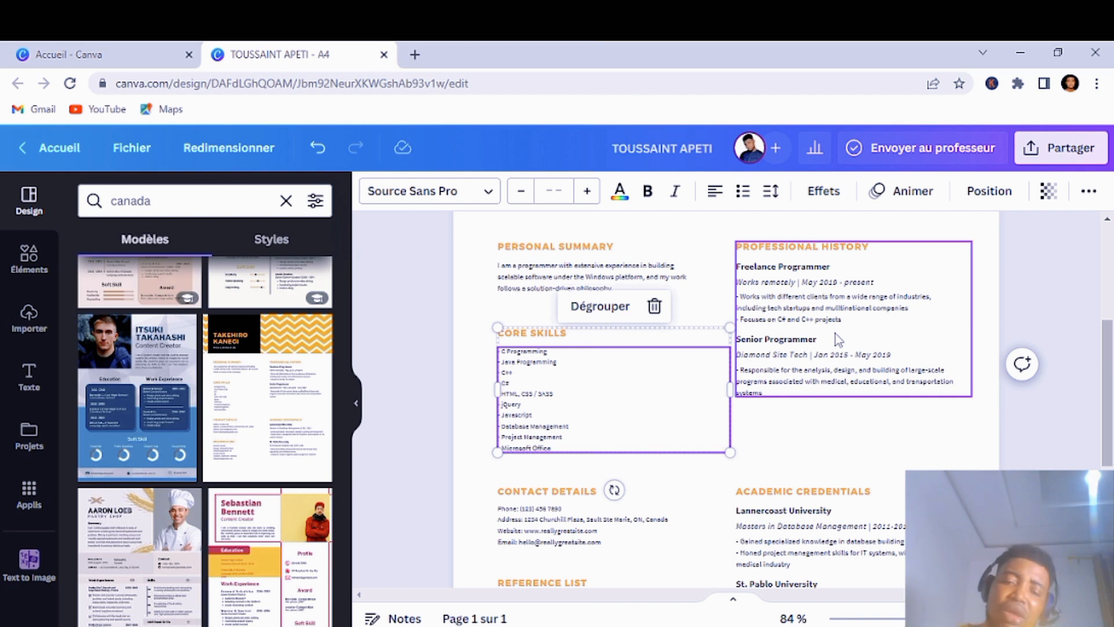
{"action": "scroll", "coordinate": [859, 348], "scroll_direction": "down", "scroll_amount": 3}
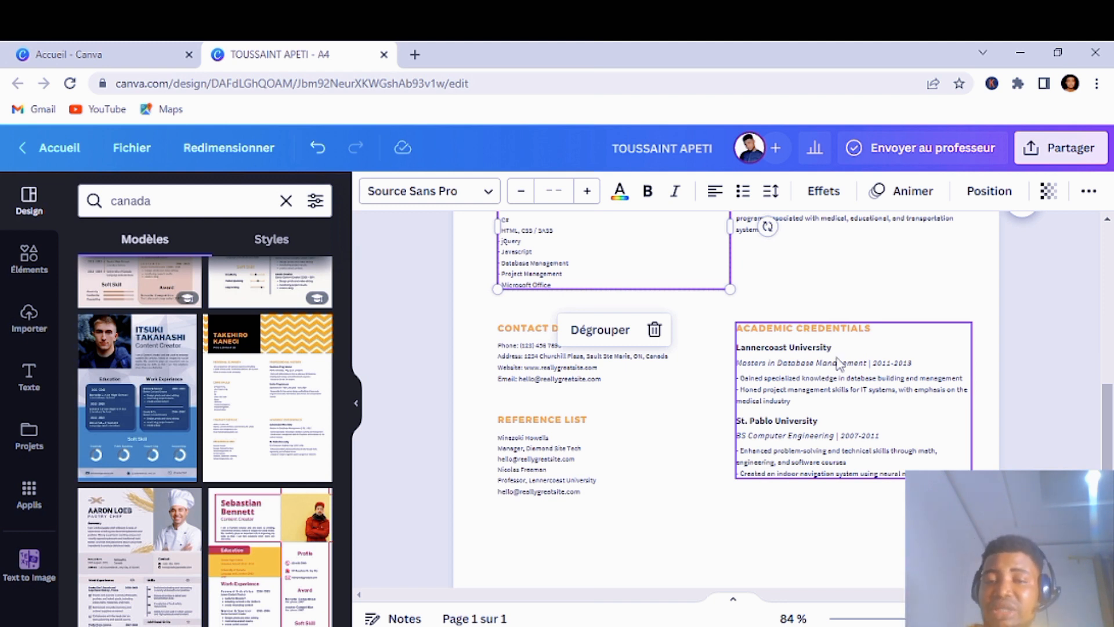
{"action": "left_click", "coordinate": [521, 360]}
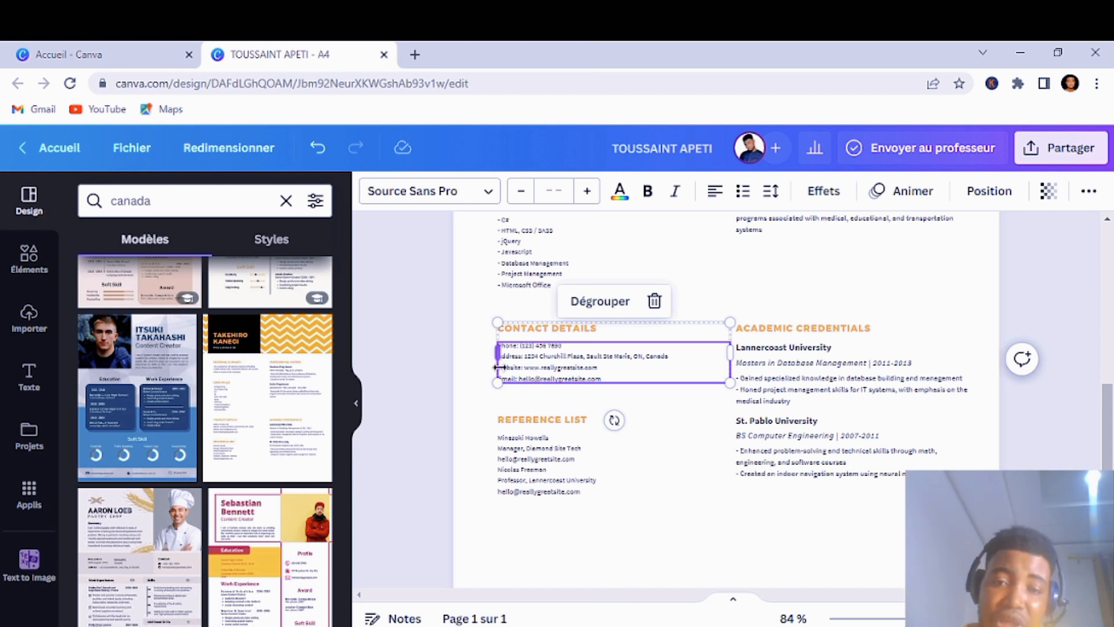
{"action": "left_click", "coordinate": [557, 473]}
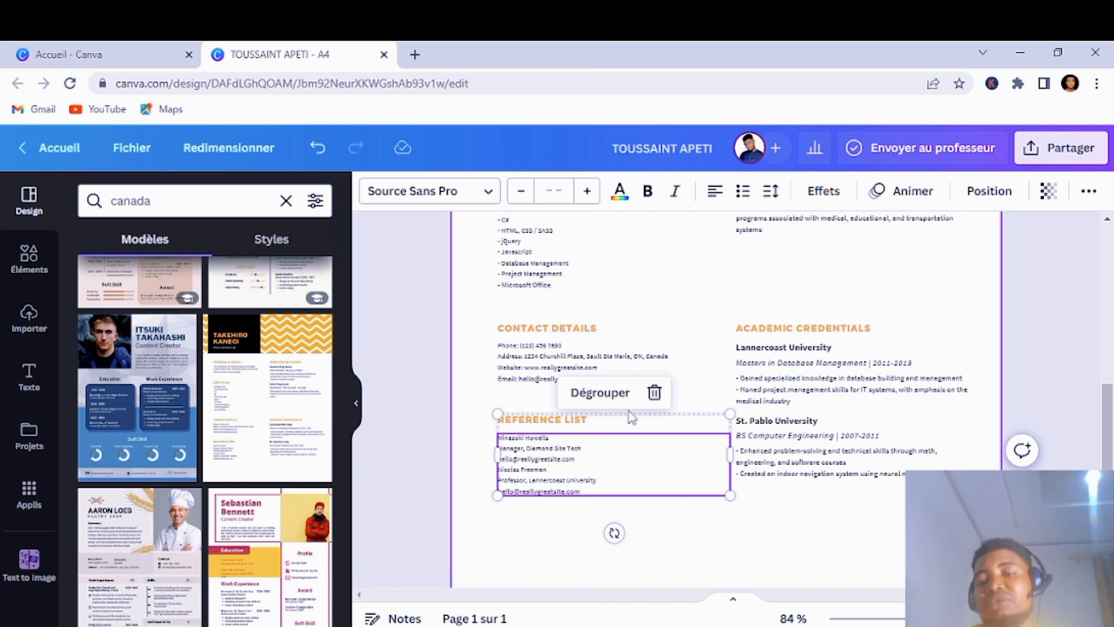
{"action": "scroll", "coordinate": [760, 493], "scroll_direction": "down", "scroll_amount": 2}
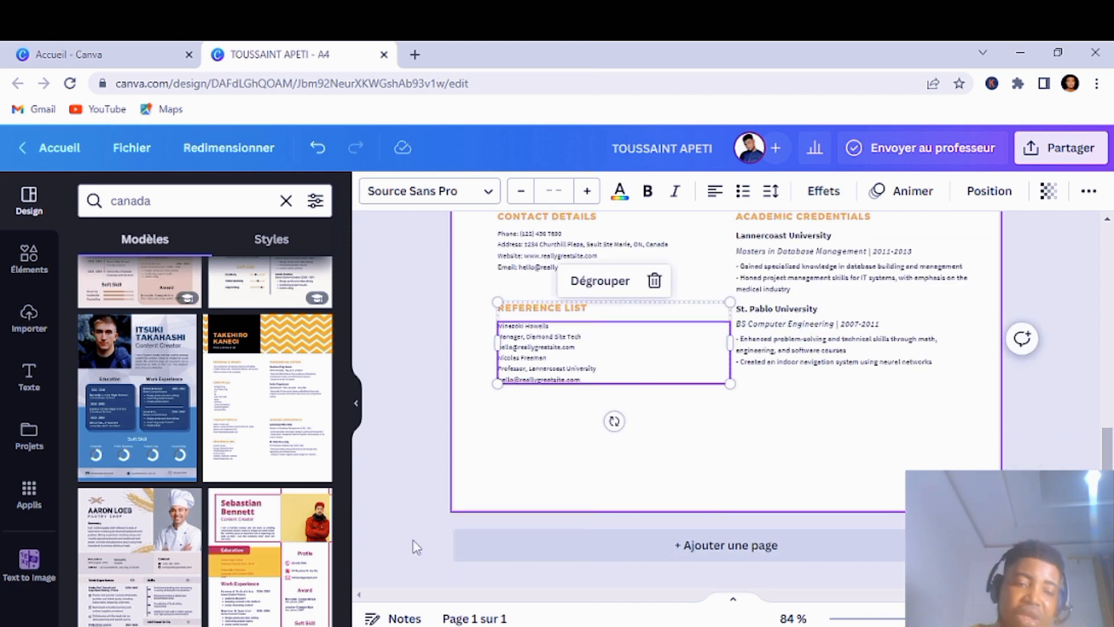
{"action": "scroll", "coordinate": [154, 560], "scroll_direction": "down", "scroll_amount": 6}
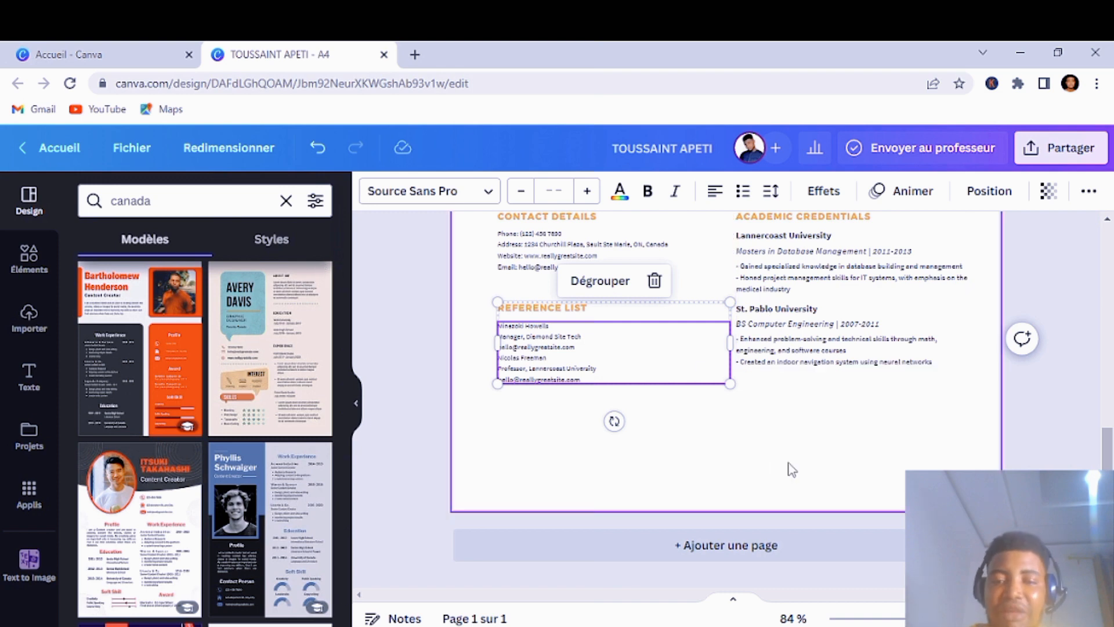
{"action": "scroll", "coordinate": [788, 467], "scroll_direction": "up", "scroll_amount": 3}
Step: Apply the Avery Davis template, dismissing the add-as-new-page prompt
{"action": "left_click", "coordinate": [239, 365]}
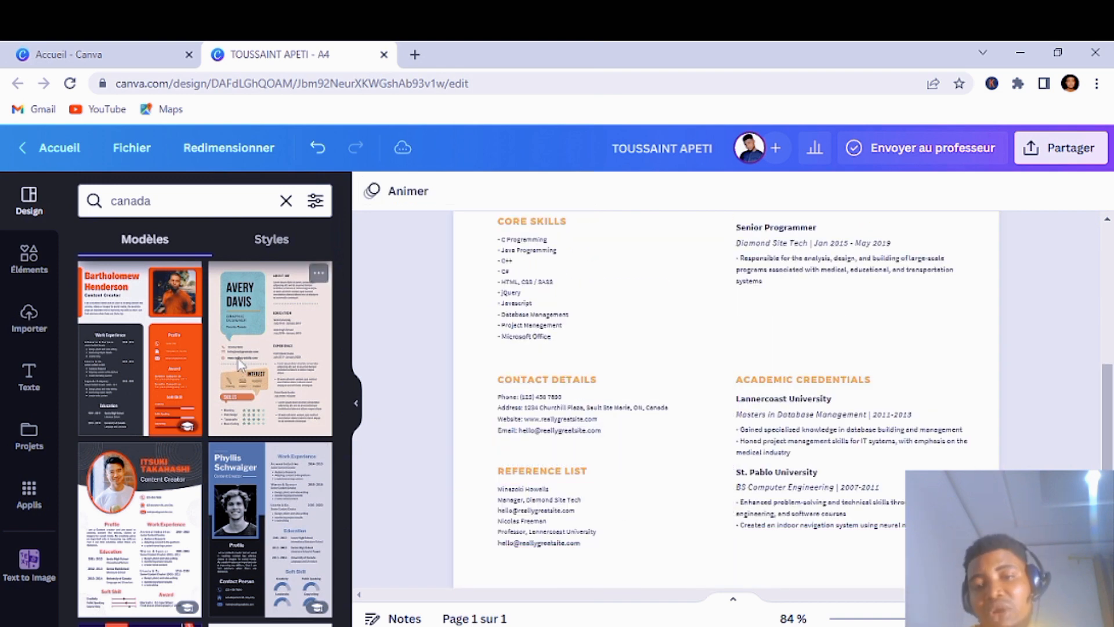
{"action": "left_click", "coordinate": [799, 296]}
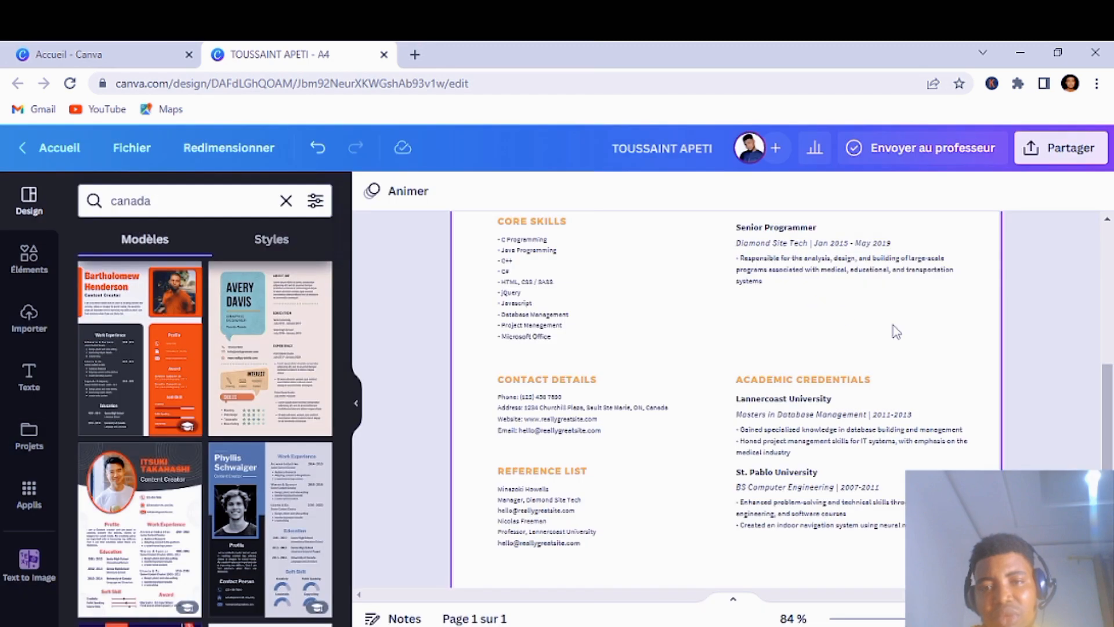
{"action": "scroll", "coordinate": [892, 328], "scroll_direction": "up", "scroll_amount": 5}
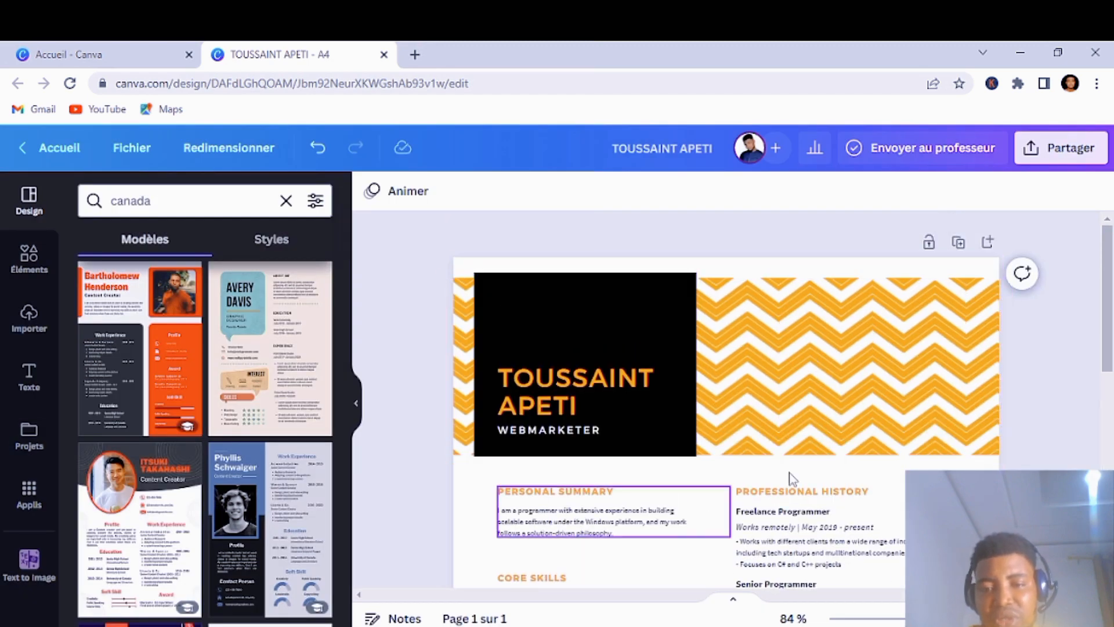
{"action": "scroll", "coordinate": [922, 477], "scroll_direction": "down", "scroll_amount": 1}
{"action": "left_click", "coordinate": [923, 477]}
{"action": "scroll", "coordinate": [1019, 463], "scroll_direction": "up", "scroll_amount": 1}
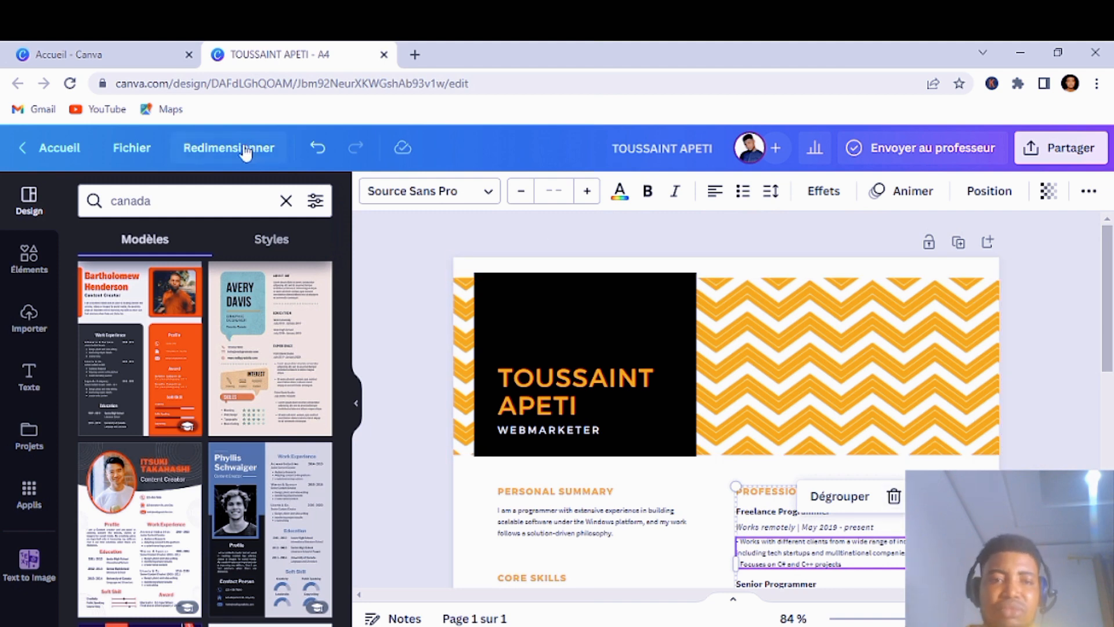
Step: Undo the WEBMARKETER subtitle and all earlier résumé edits back to a blank page
{"action": "left_click", "coordinate": [317, 149]}
{"action": "left_click", "coordinate": [316, 148]}
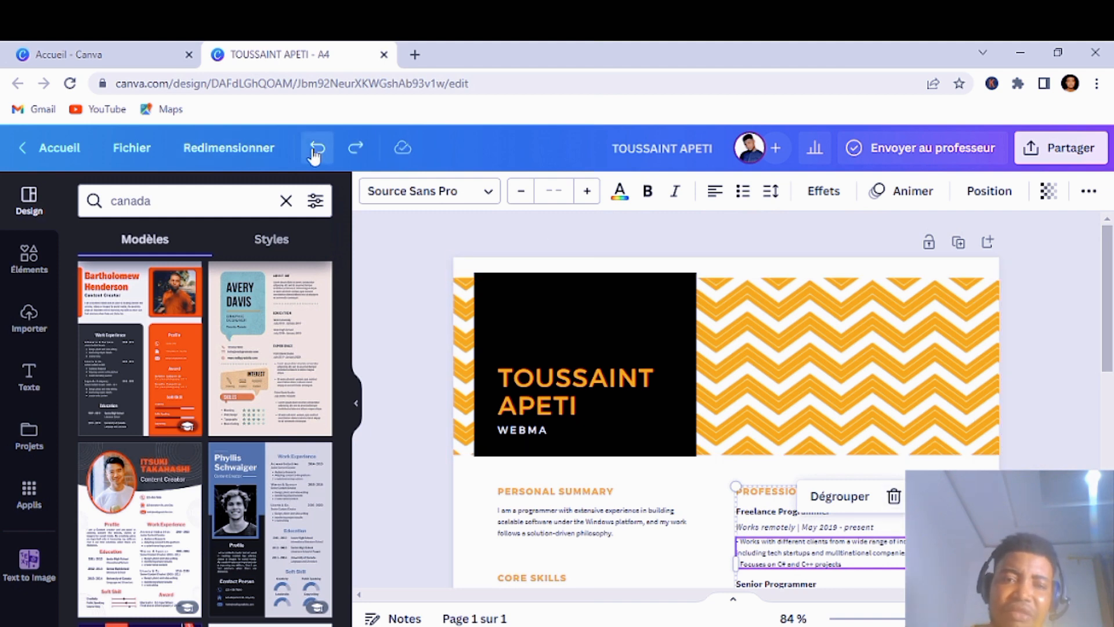
{"action": "left_click", "coordinate": [317, 148]}
{"action": "left_click", "coordinate": [317, 148]}
{"action": "left_click", "coordinate": [317, 148]}
{"action": "left_click", "coordinate": [317, 149]}
{"action": "left_click", "coordinate": [316, 149]}
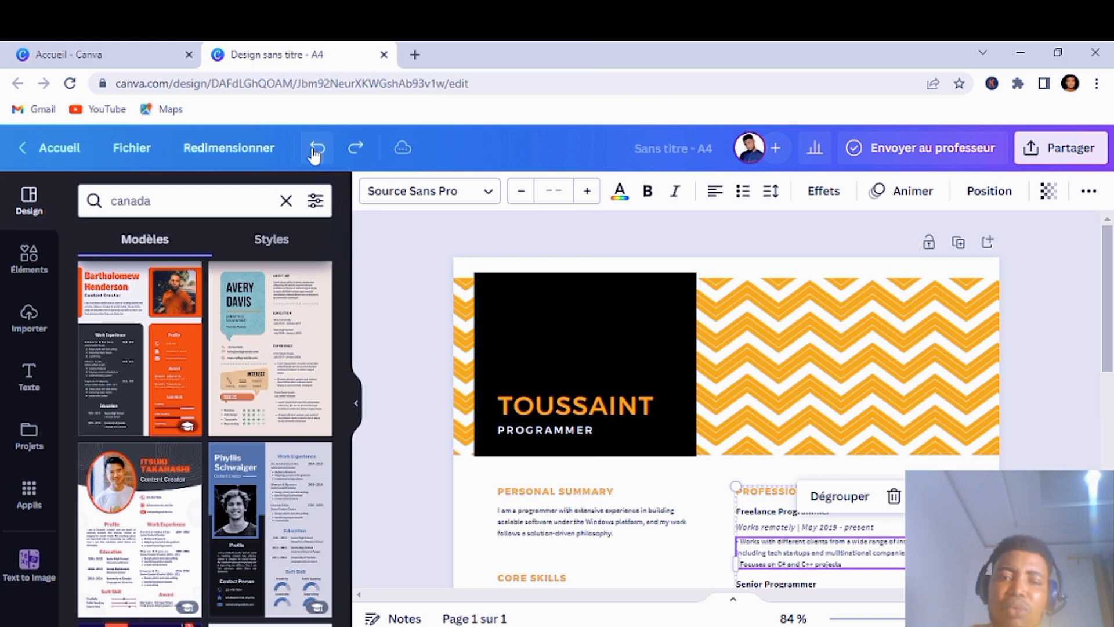
{"action": "left_click", "coordinate": [317, 148]}
{"action": "left_click", "coordinate": [317, 149]}
{"action": "left_click", "coordinate": [317, 148]}
{"action": "left_click", "coordinate": [317, 149]}
{"action": "left_click", "coordinate": [317, 149]}
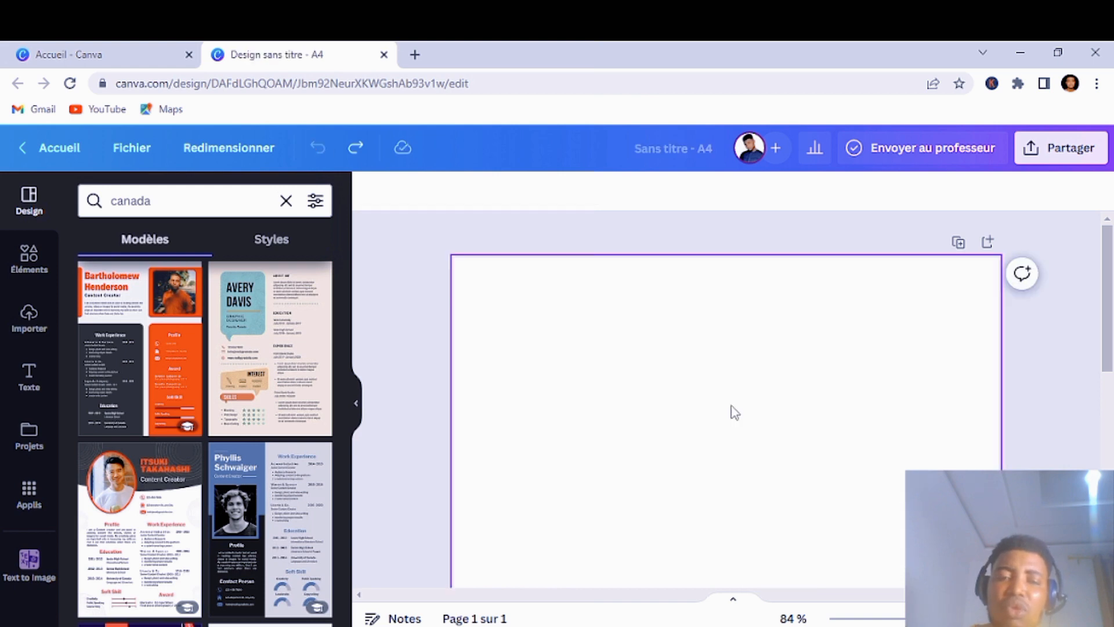
Step: Fill the blank page with the Avery Davis graphic-designer résumé template and review it
{"action": "left_click", "coordinate": [272, 404]}
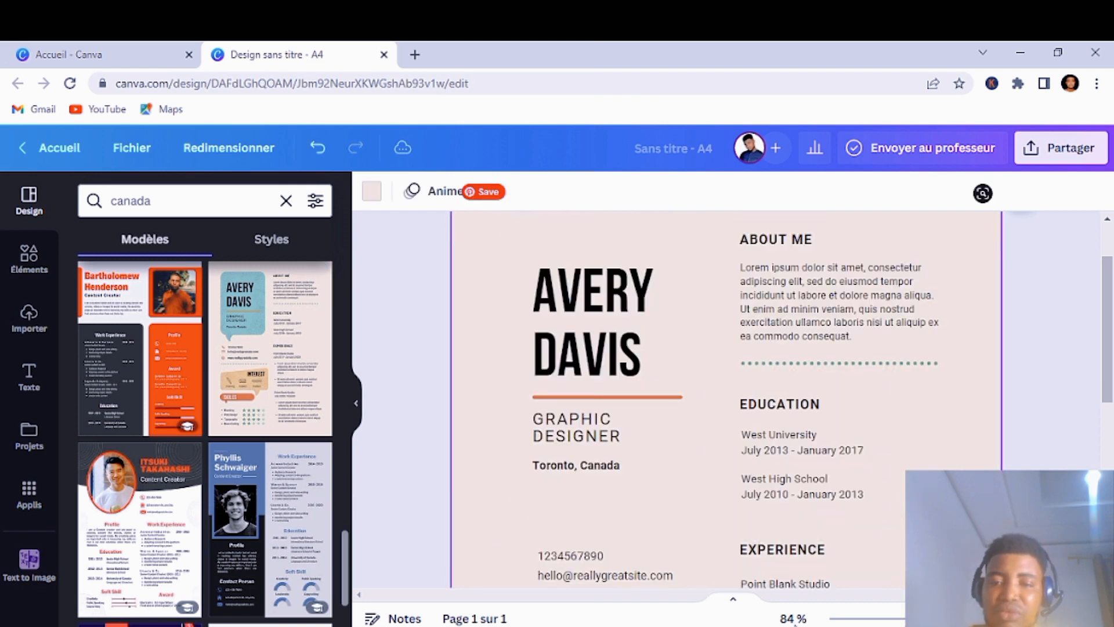
{"action": "scroll", "coordinate": [754, 551], "scroll_direction": "down", "scroll_amount": 4}
{"action": "scroll", "coordinate": [758, 535], "scroll_direction": "up", "scroll_amount": 4}
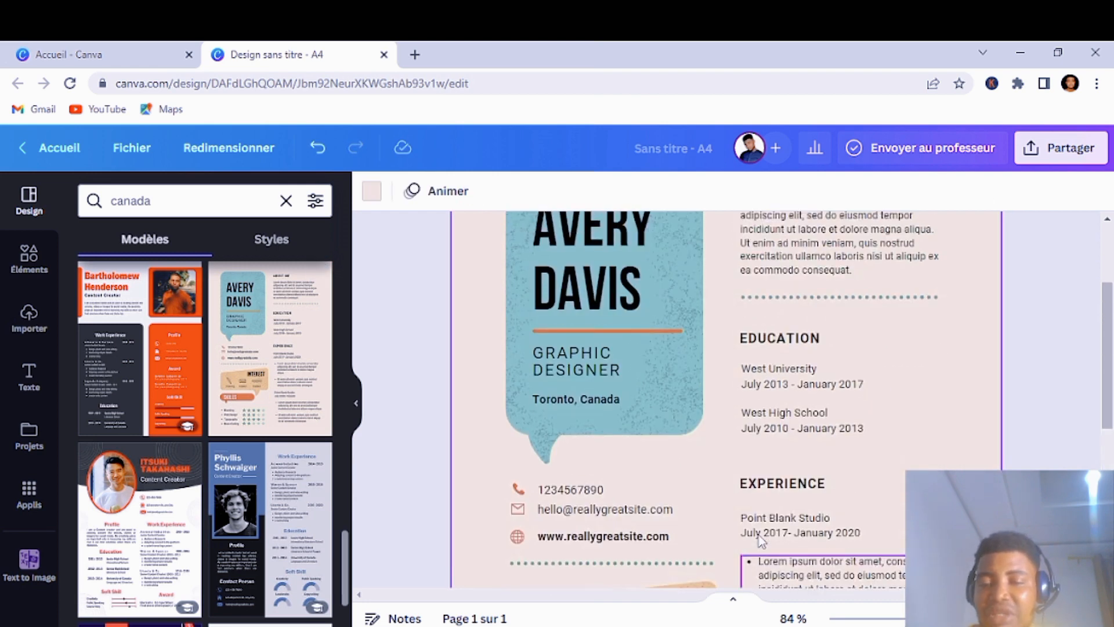
{"action": "scroll", "coordinate": [758, 535], "scroll_direction": "down", "scroll_amount": 5}
{"action": "scroll", "coordinate": [758, 406], "scroll_direction": "up", "scroll_amount": 5}
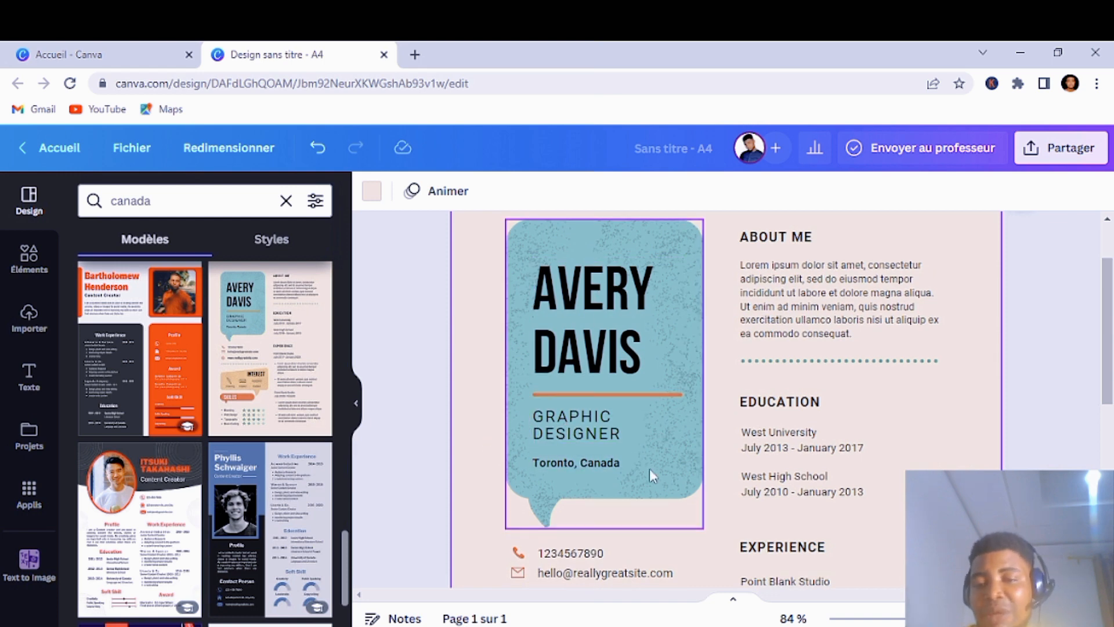
{"action": "scroll", "coordinate": [649, 468], "scroll_direction": "down", "scroll_amount": 1}
{"action": "scroll", "coordinate": [761, 357], "scroll_direction": "down", "scroll_amount": 2}
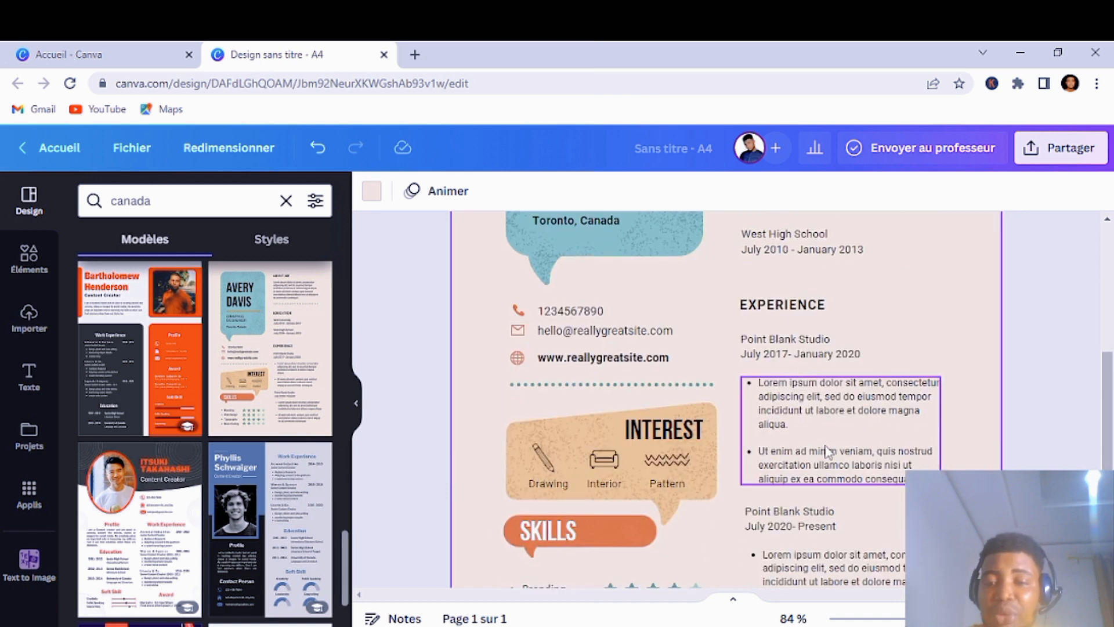
{"action": "scroll", "coordinate": [828, 450], "scroll_direction": "down", "scroll_amount": 2}
{"action": "scroll", "coordinate": [714, 433], "scroll_direction": "up", "scroll_amount": 2}
{"action": "scroll", "coordinate": [716, 462], "scroll_direction": "down", "scroll_amount": 2}
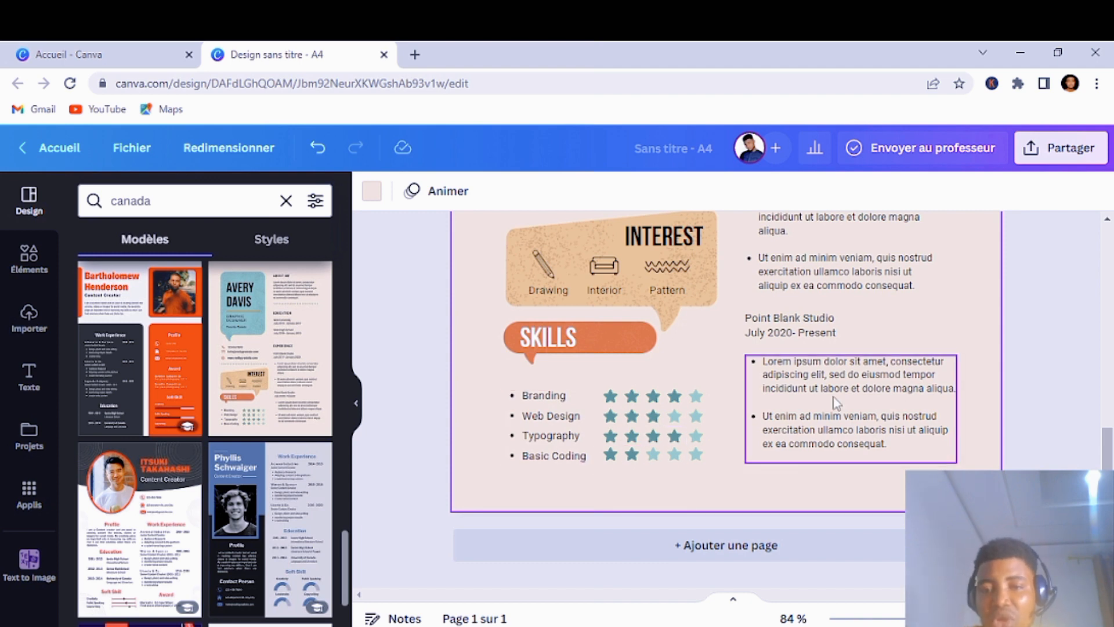
{"action": "scroll", "coordinate": [835, 402], "scroll_direction": "up", "scroll_amount": 3}
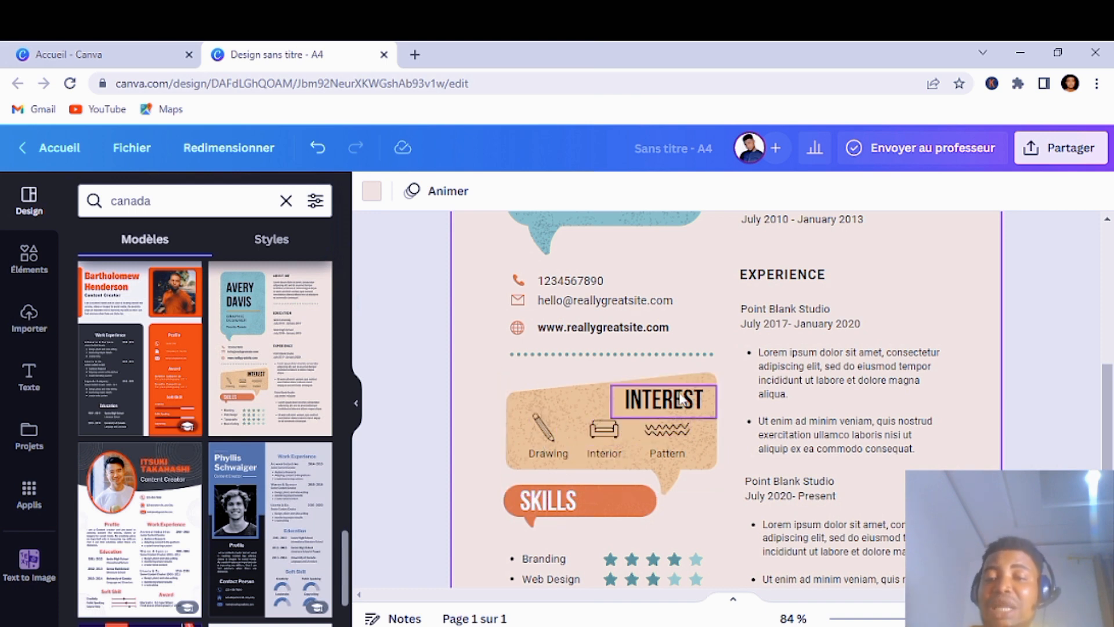
{"action": "scroll", "coordinate": [679, 399], "scroll_direction": "up", "scroll_amount": 4}
Step: Open the Partager panel with its collaboration link and download options
{"action": "scroll", "coordinate": [679, 391], "scroll_direction": "down", "scroll_amount": 4}
{"action": "scroll", "coordinate": [144, 462], "scroll_direction": "down", "scroll_amount": 3}
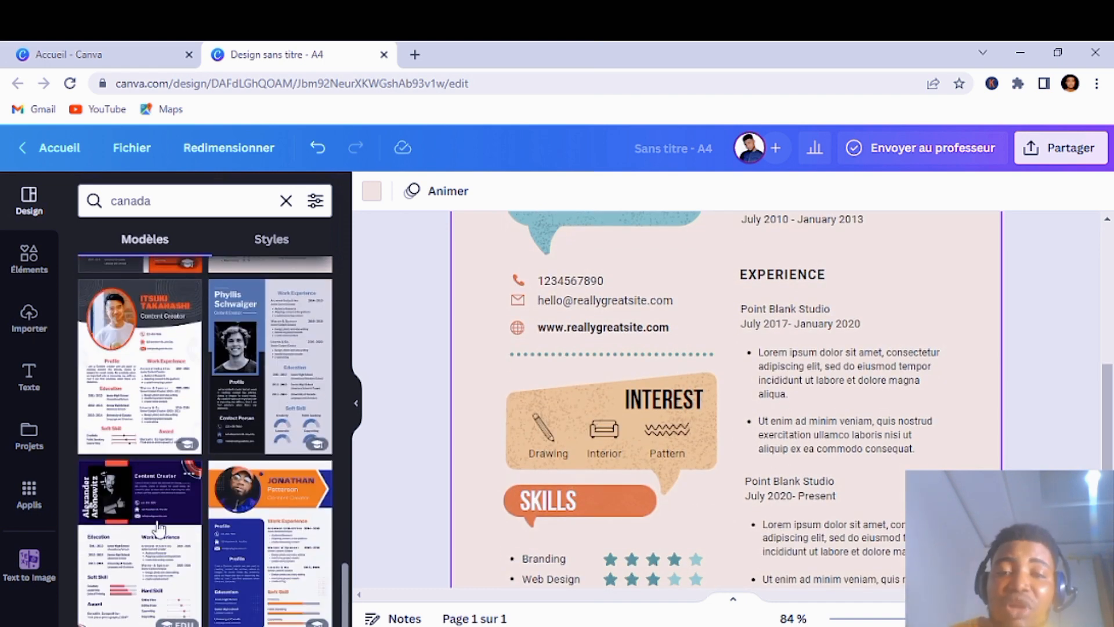
{"action": "left_click", "coordinate": [1072, 152]}
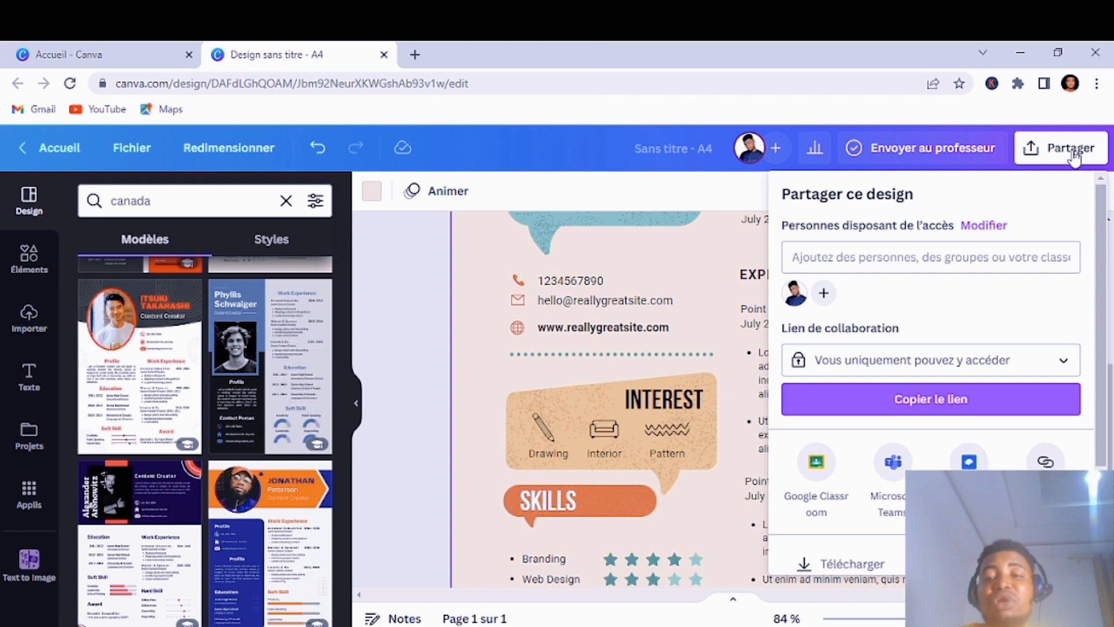
{"action": "scroll", "coordinate": [1016, 372], "scroll_direction": "down", "scroll_amount": 3}
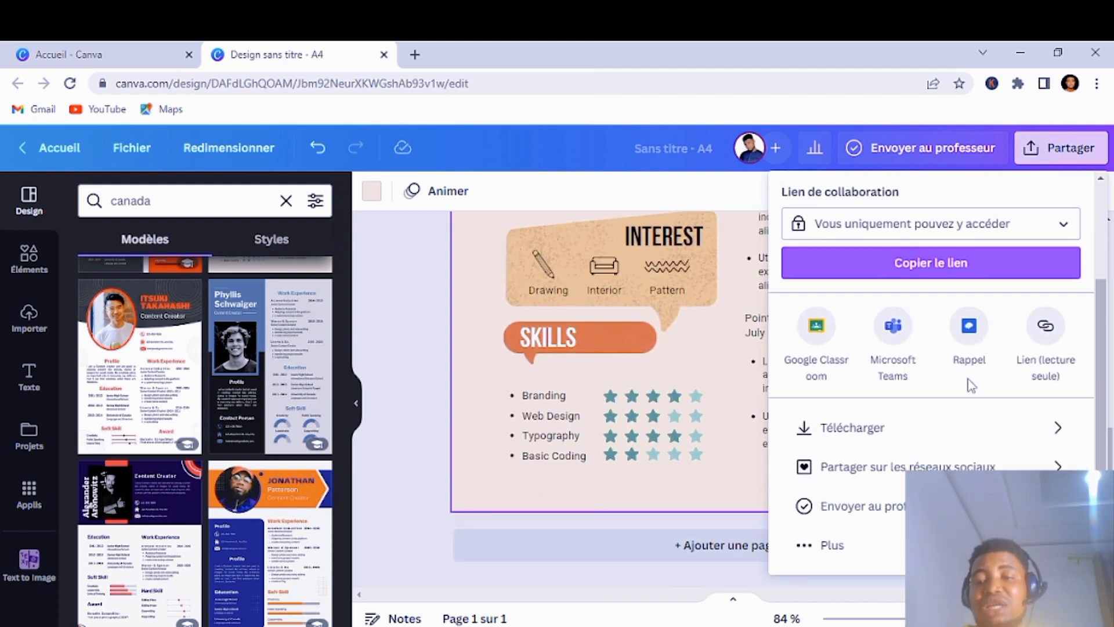